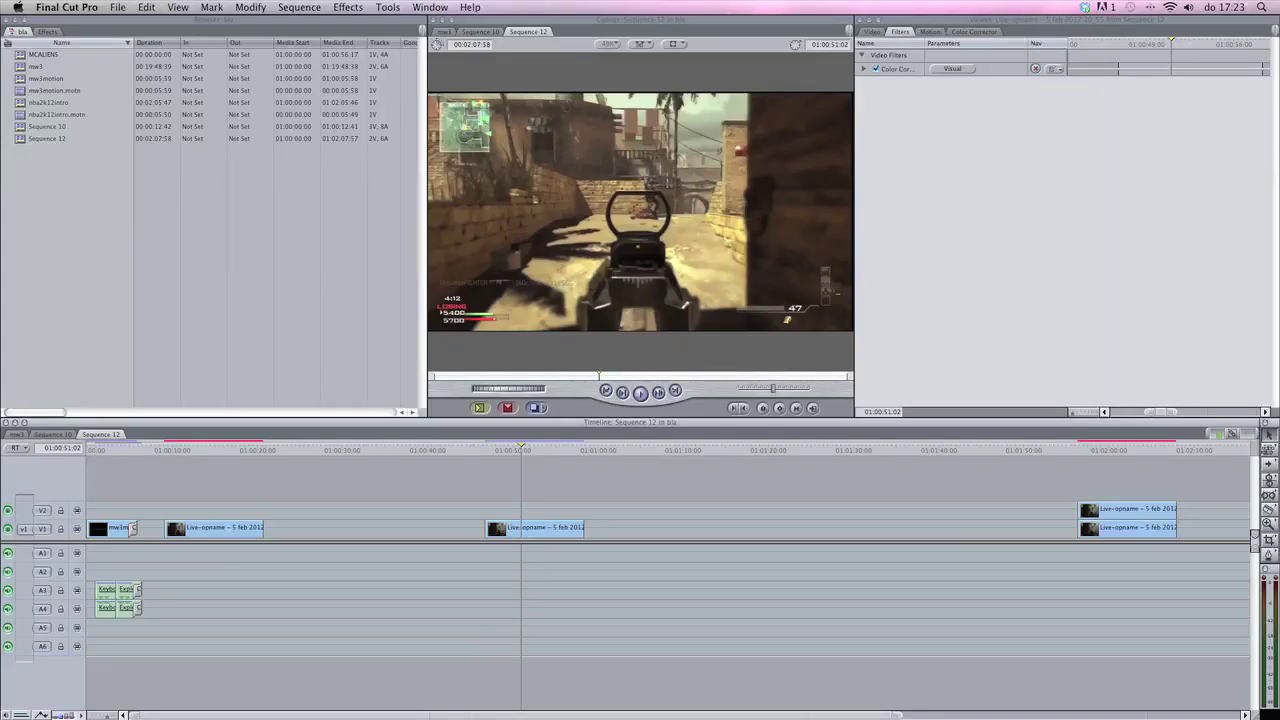
Remove the Color Corrector filter from the middle gameplay clip, preview the clip, and return the playhead to its start.
{"action": "left_click", "coordinate": [897, 69]}
{"action": "key", "text": "Delete"}
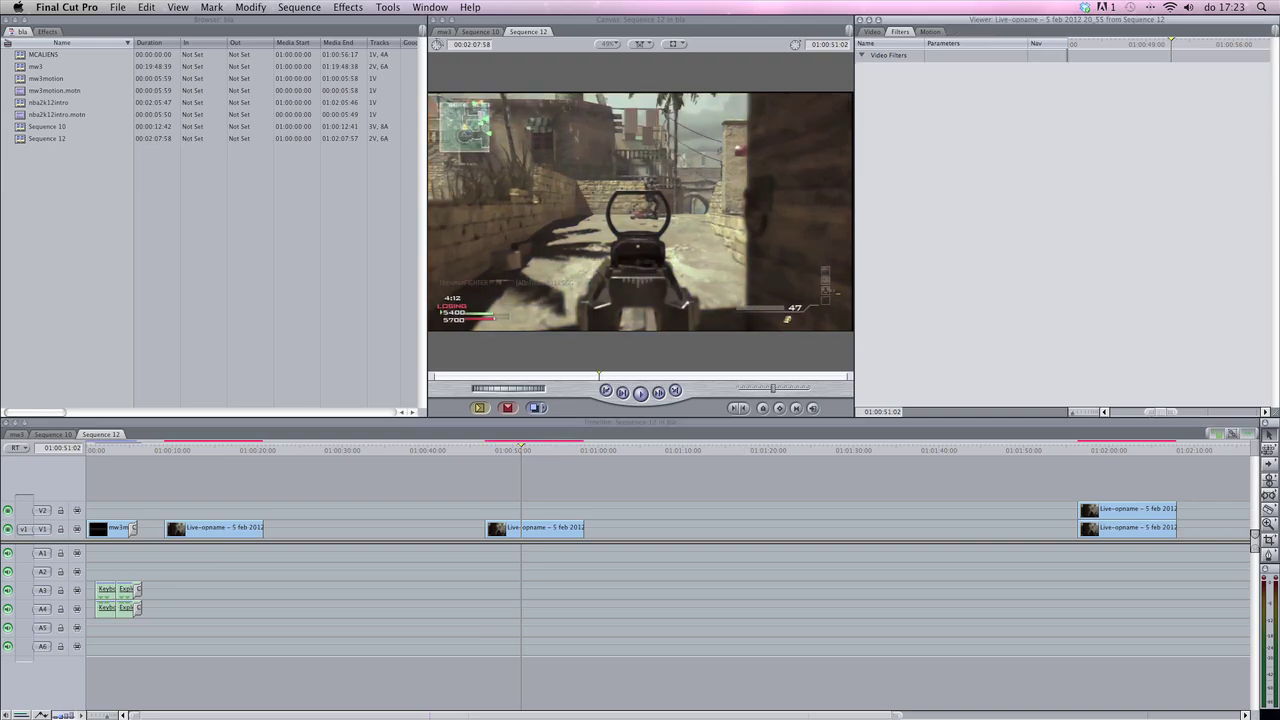
{"action": "left_click", "coordinate": [55, 90]}
{"action": "mouse_move", "coordinate": [521, 448]}
{"action": "left_mouse_down"}
{"action": "mouse_move", "coordinate": [485, 448]}
{"action": "mouse_move", "coordinate": [511, 448]}
{"action": "left_mouse_up"}
{"action": "left_click", "coordinate": [540, 528]}
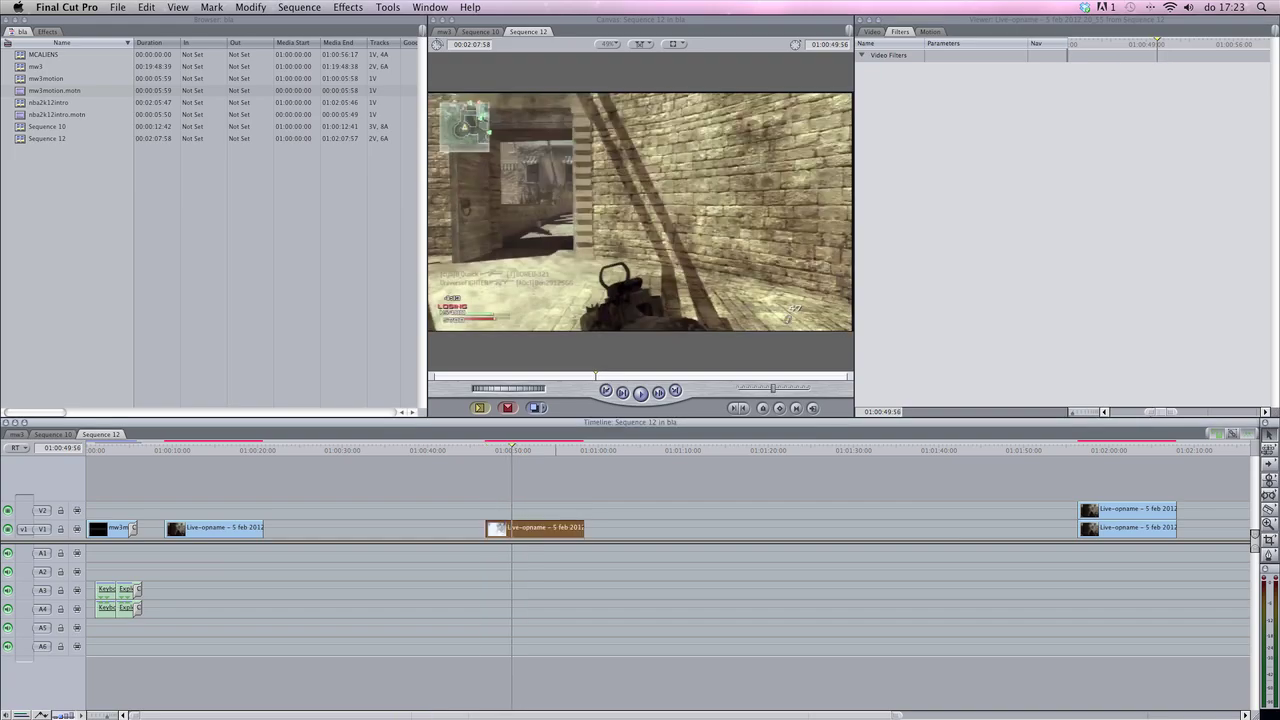
{"action": "left_click", "coordinate": [535, 448]}
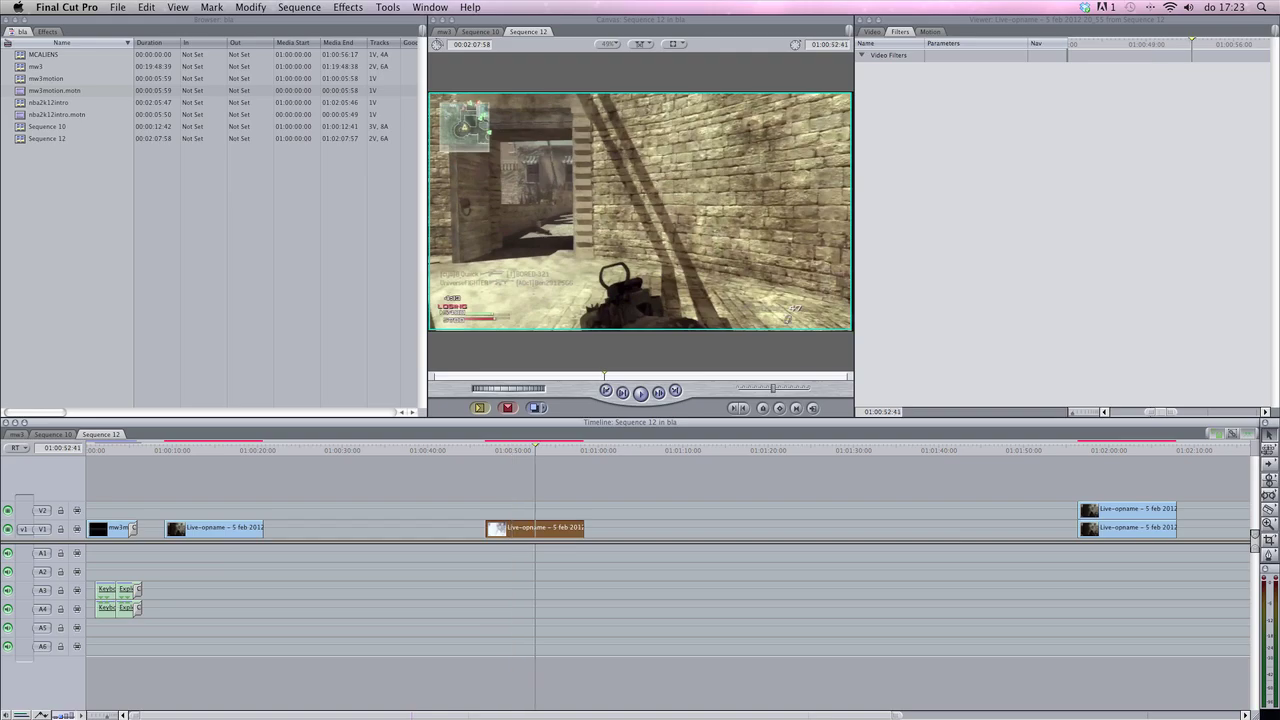
{"action": "key", "text": "space"}
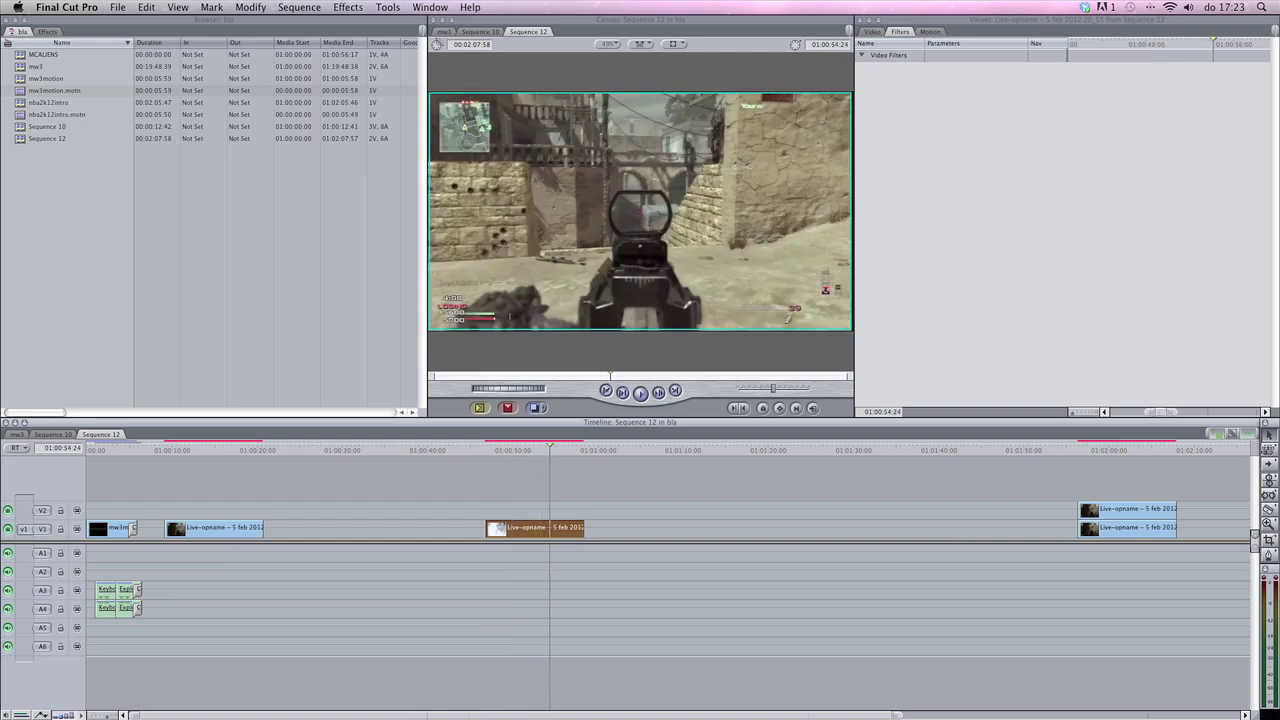
{"action": "left_click_drag", "start_coordinate": [551, 448], "coordinate": [486, 448]}
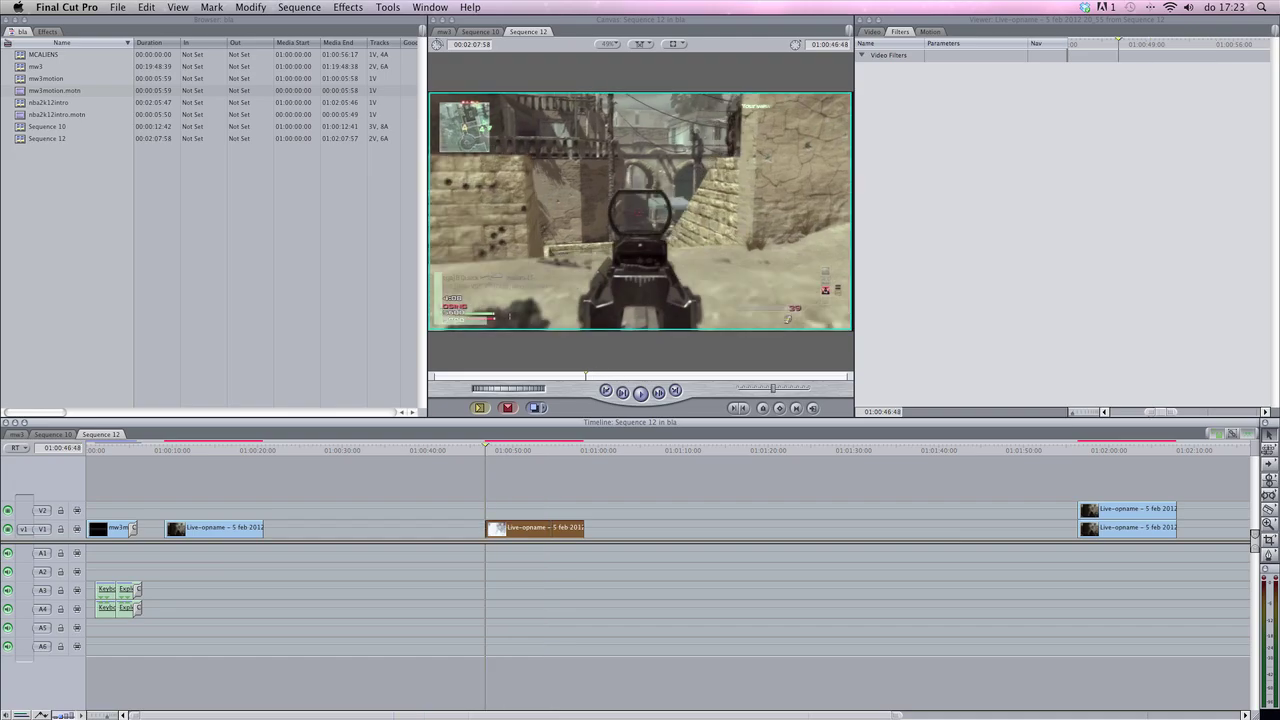
Apply a new Color Corrector video filter to the selected middle clip and show its visual color wheel controls.
{"action": "left_click", "coordinate": [348, 7]}
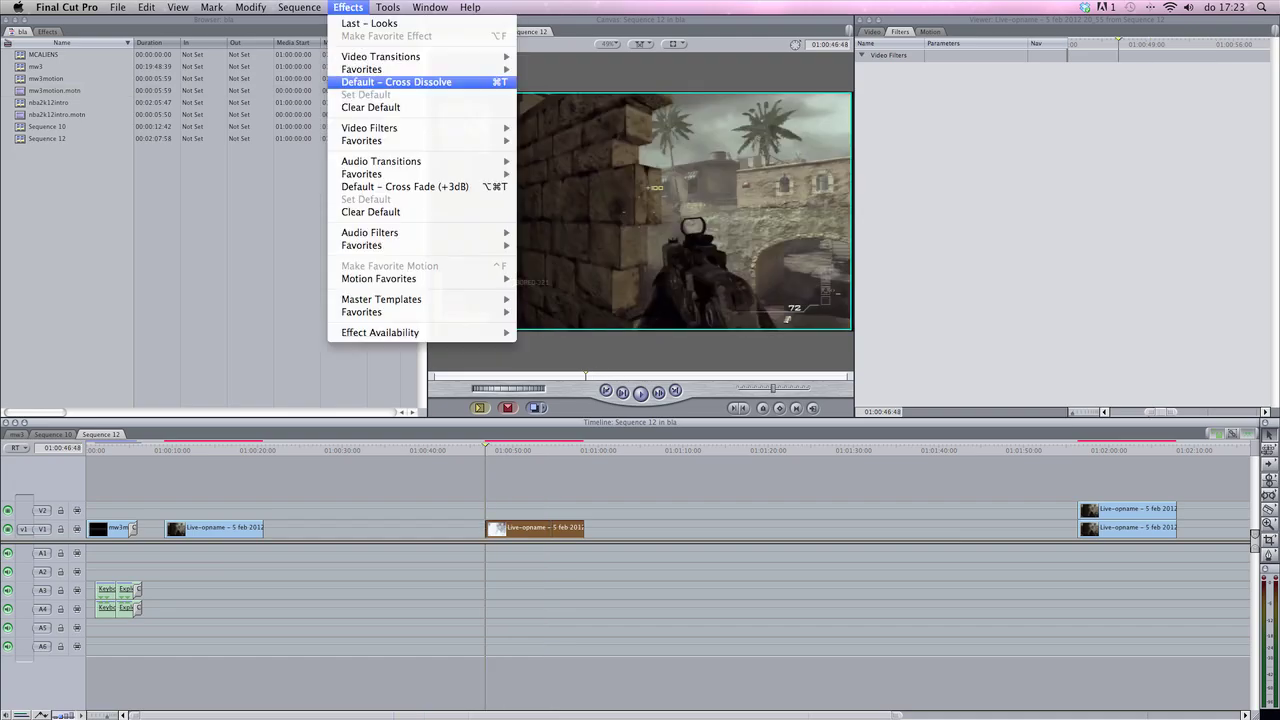
{"action": "mouse_move", "coordinate": [421, 128]}
{"action": "mouse_move", "coordinate": [585, 191]}
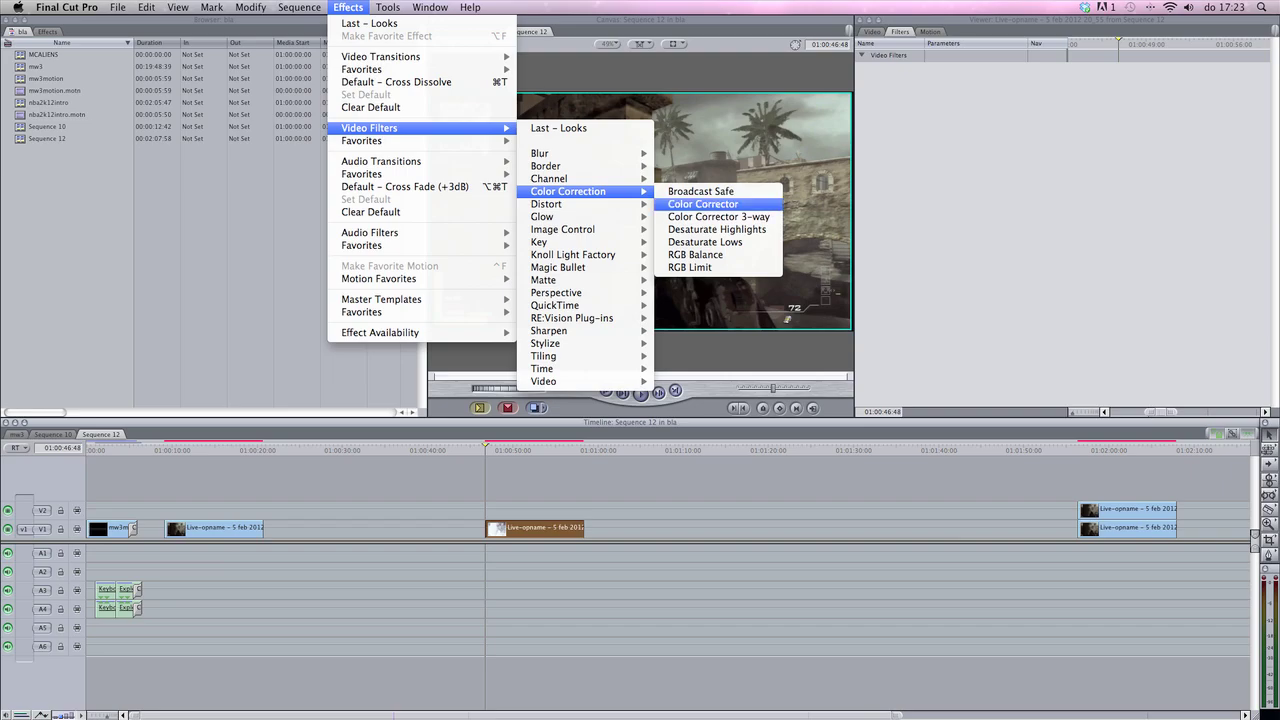
{"action": "left_click", "coordinate": [703, 204]}
{"action": "left_click", "coordinate": [973, 31]}
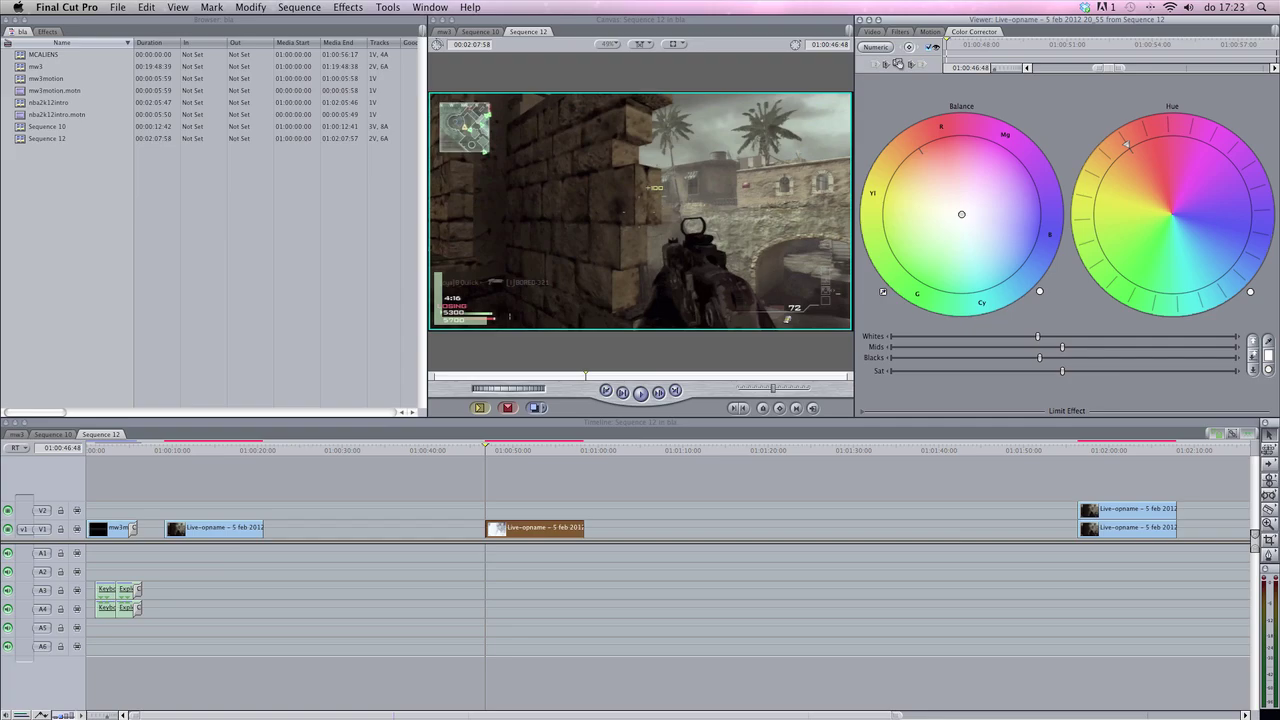
Raise the clip's whites and saturation, lower the mids slightly, and check the correction at different points in the clip.
{"action": "left_click_drag", "start_coordinate": [1037, 336], "coordinate": [1129, 371]}
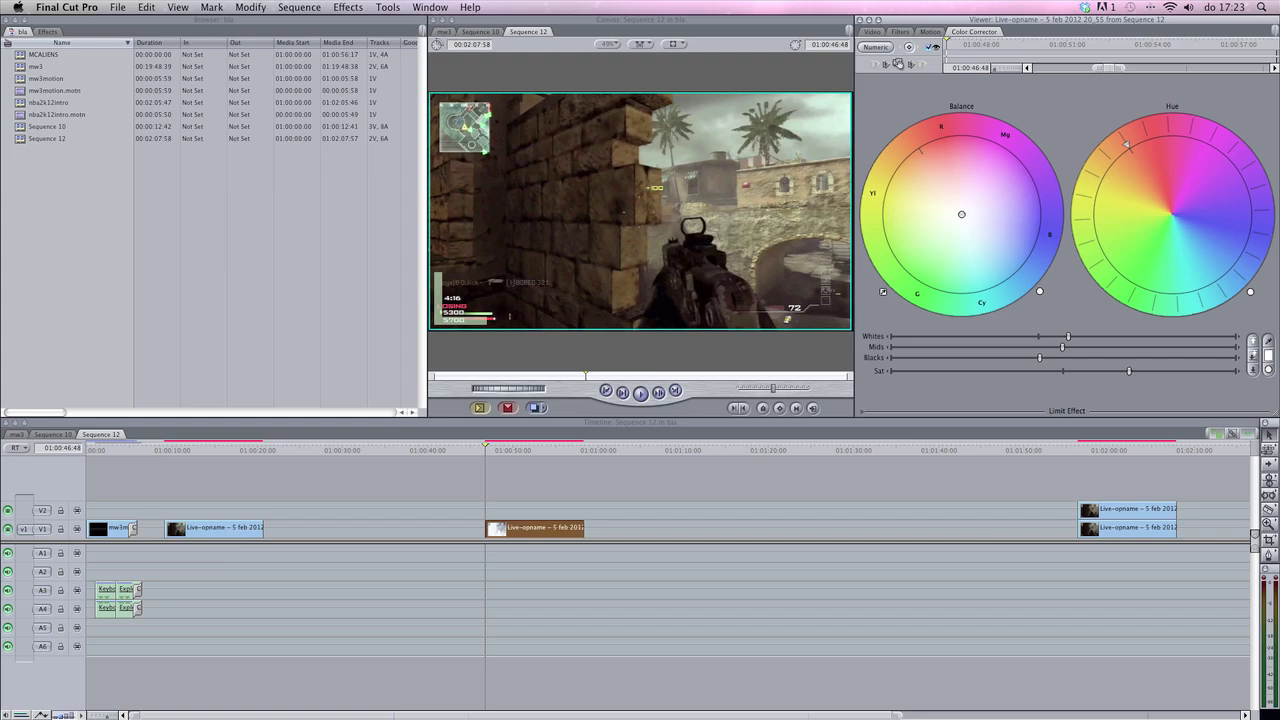
{"action": "mouse_move", "coordinate": [1062, 347]}
{"action": "left_mouse_down"}
{"action": "mouse_move", "coordinate": [1082, 347]}
{"action": "mouse_move", "coordinate": [1058, 347]}
{"action": "left_mouse_up"}
{"action": "left_click_drag", "start_coordinate": [486, 449], "coordinate": [556, 449]}
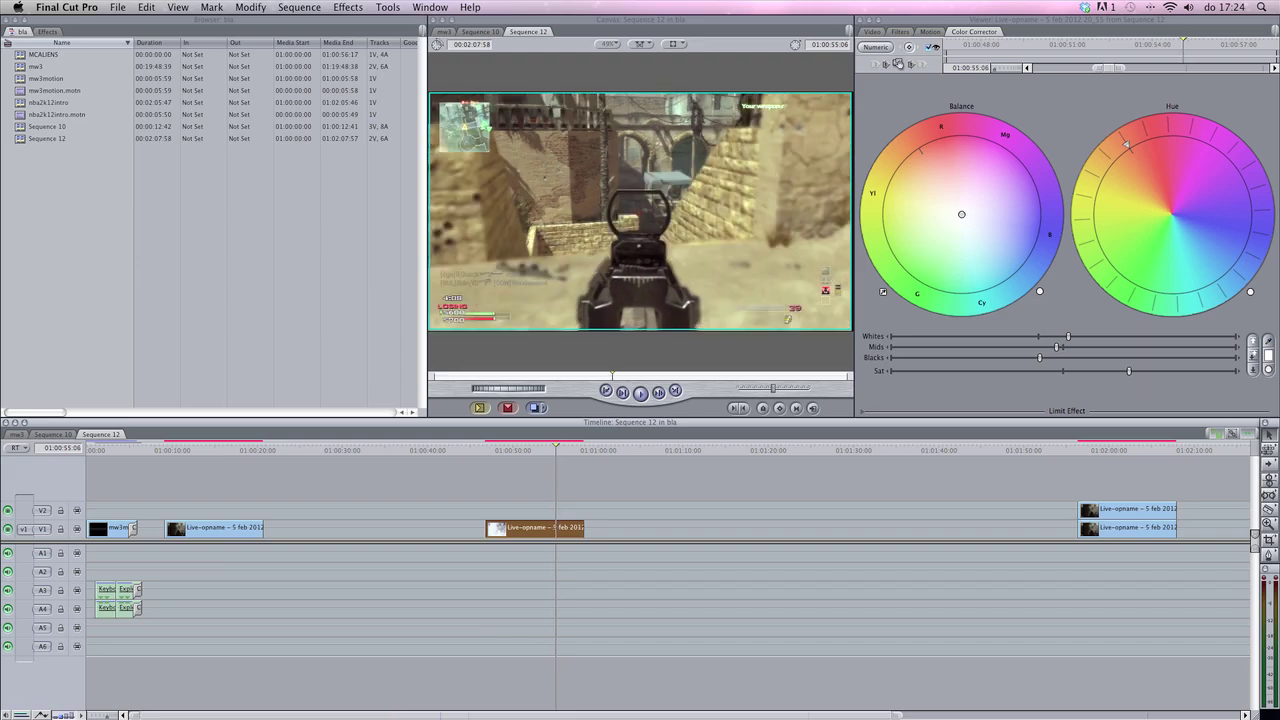
{"action": "left_click_drag", "start_coordinate": [556, 449], "coordinate": [537, 449]}
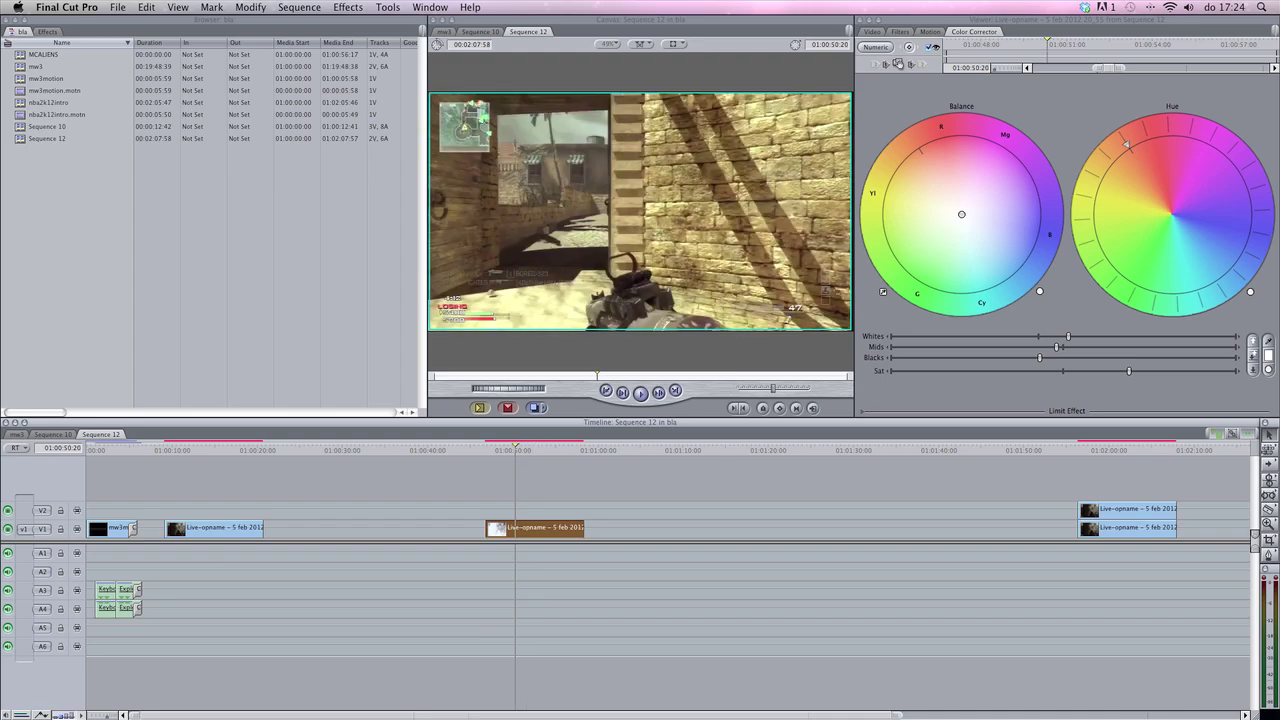
Add the Magic Bullet Looks video filter to the middle clip and show its filter settings.
{"action": "left_click", "coordinate": [348, 7]}
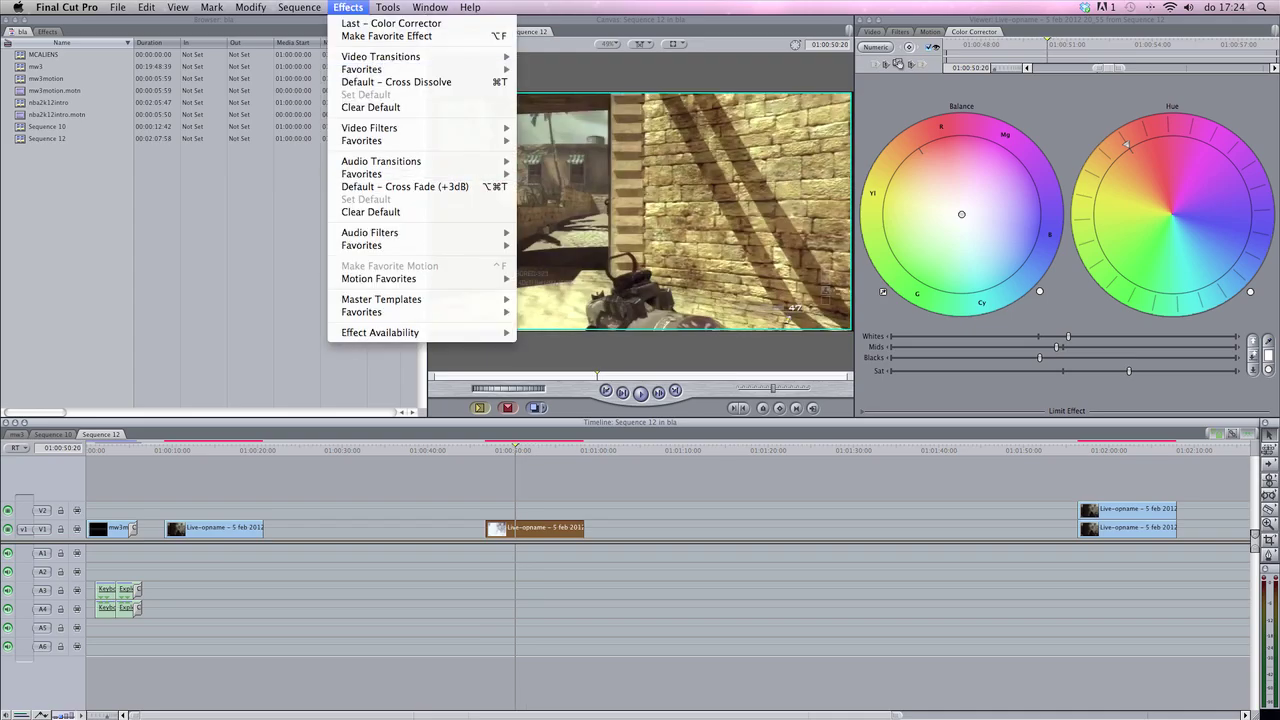
{"action": "mouse_move", "coordinate": [400, 128]}
{"action": "mouse_move", "coordinate": [560, 292]}
{"action": "mouse_move", "coordinate": [558, 267]}
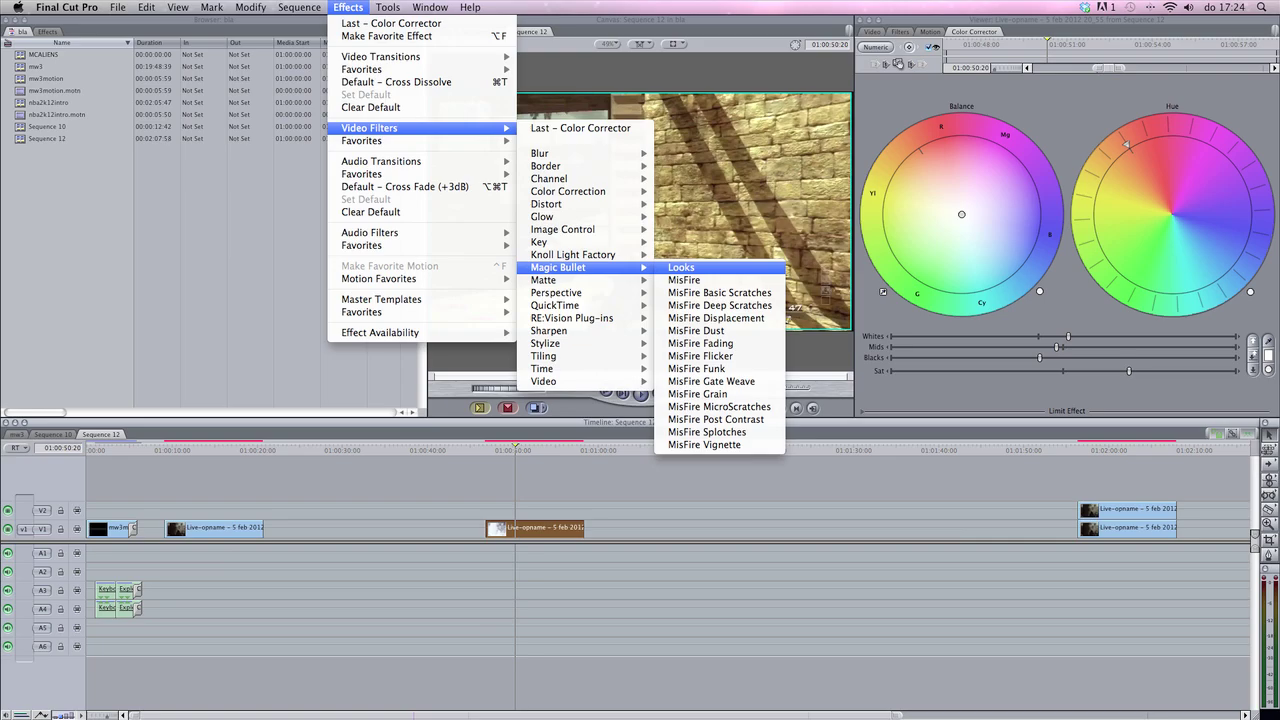
{"action": "left_click", "coordinate": [690, 267]}
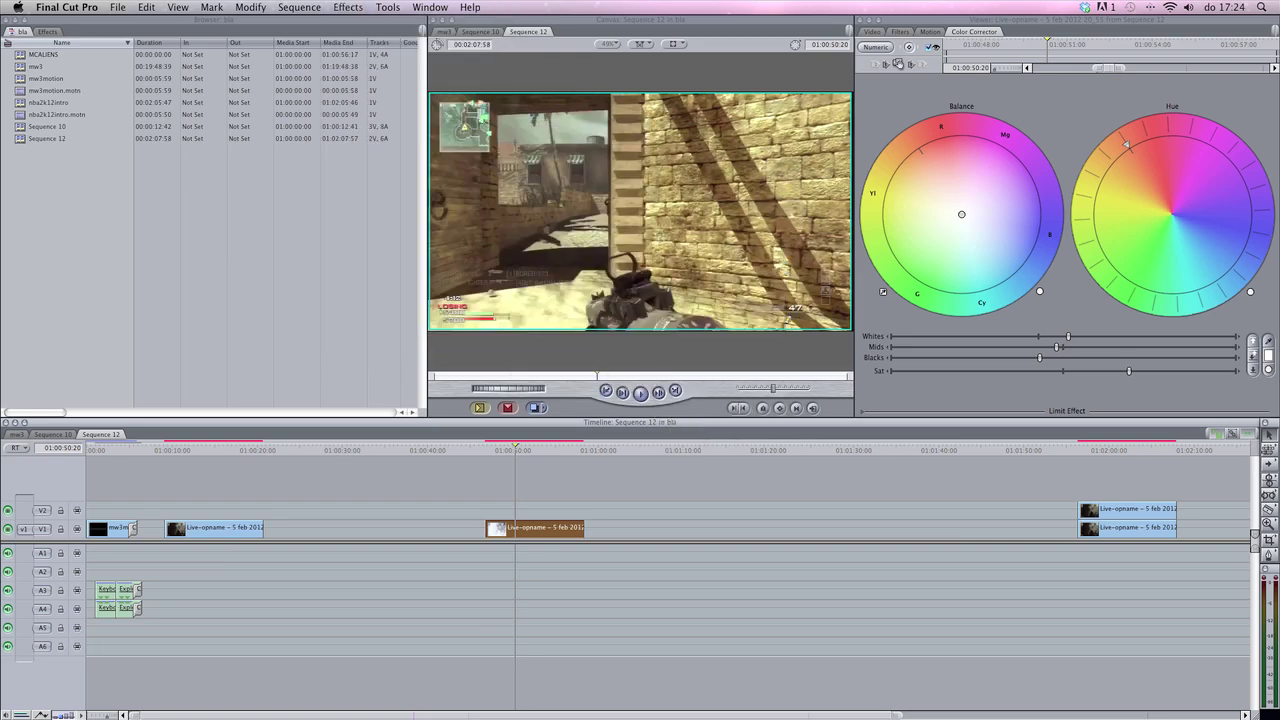
{"action": "left_click", "coordinate": [899, 31]}
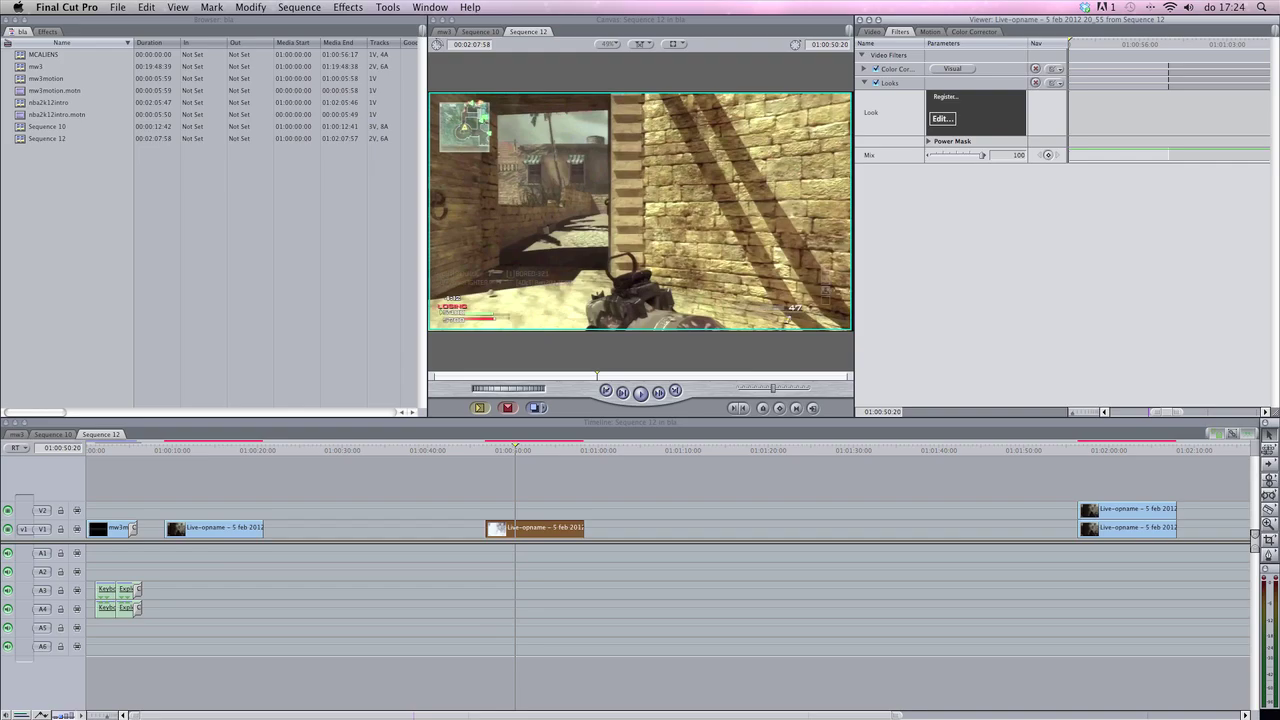
Edit the look in LooksBuilder, browse the presets, and apply the Blockbuster look from Popular Film to the clip.
{"action": "left_click", "coordinate": [941, 118]}
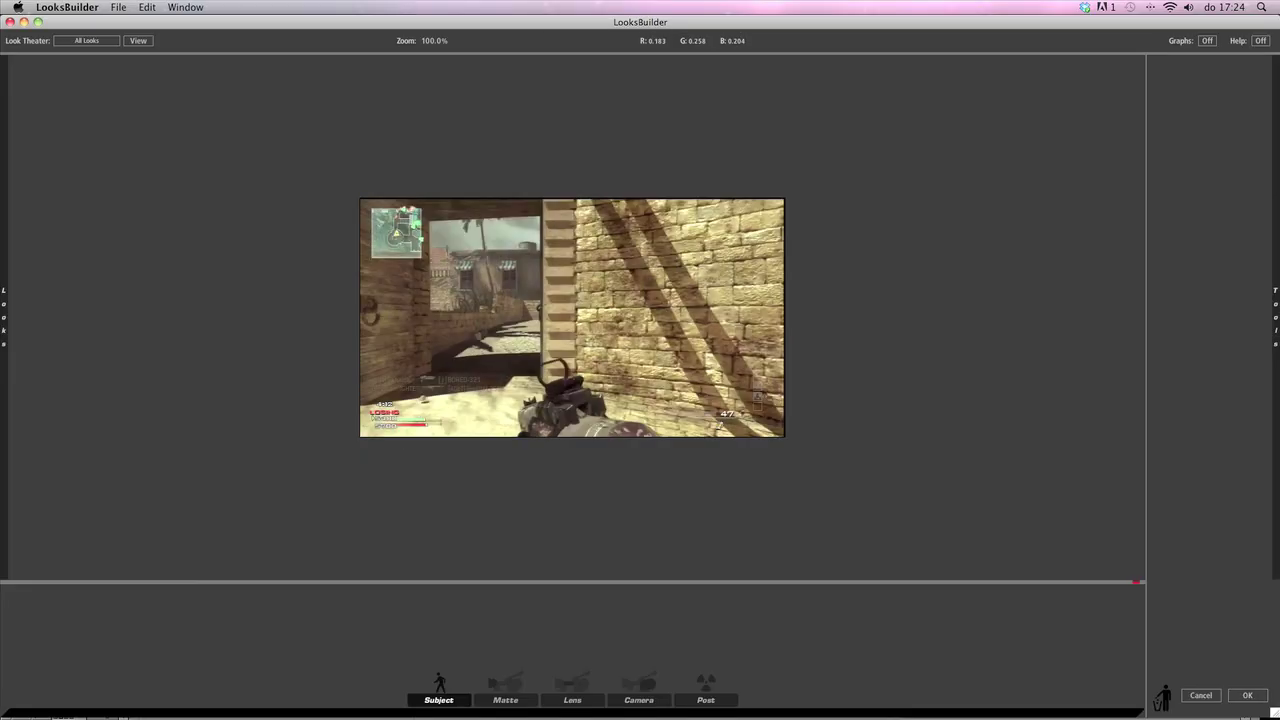
{"action": "mouse_move", "coordinate": [1275, 317]}
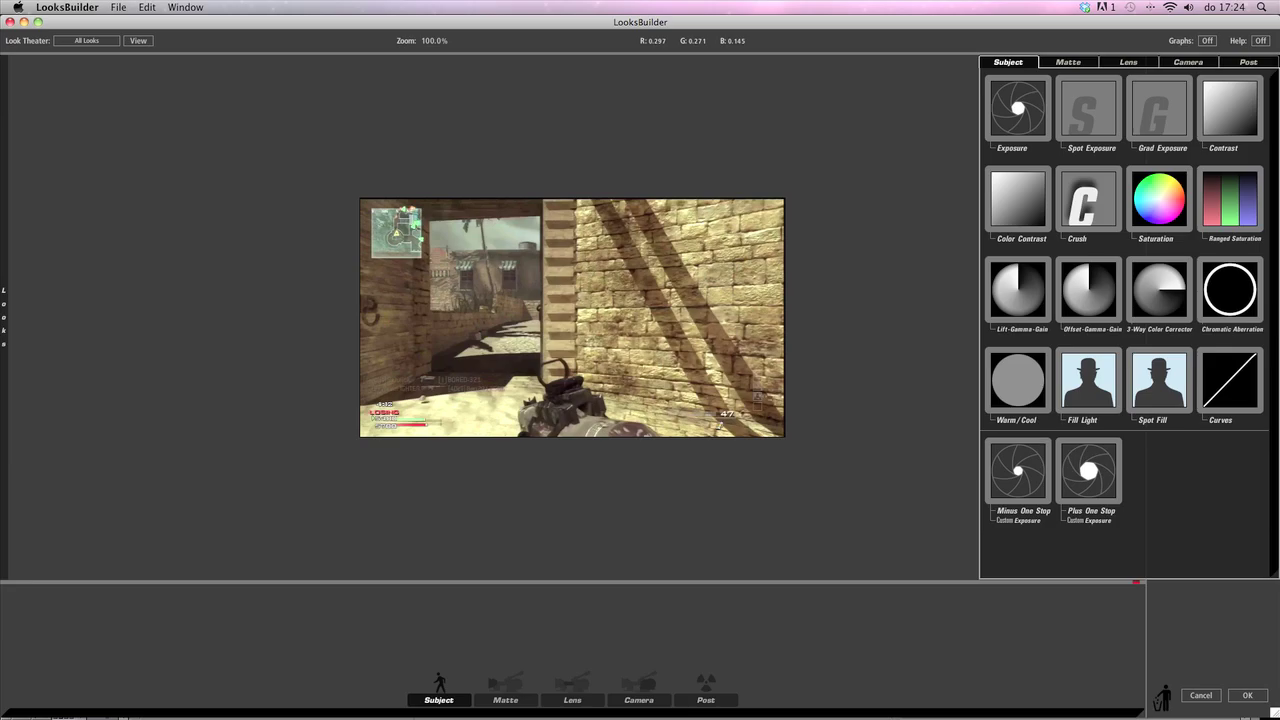
{"action": "mouse_move", "coordinate": [4, 317]}
{"action": "scroll", "coordinate": [195, 323], "scroll_direction": "down", "scroll_amount": 2}
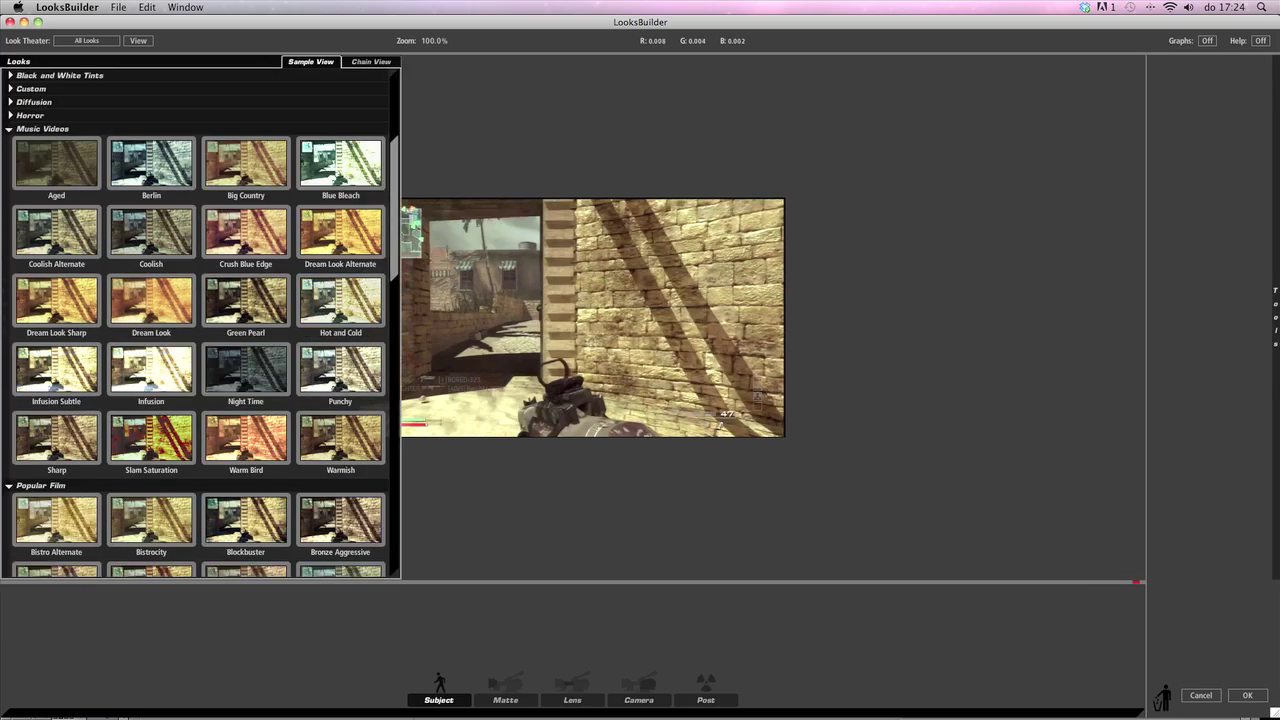
{"action": "scroll", "coordinate": [200, 320], "scroll_direction": "down", "scroll_amount": 1}
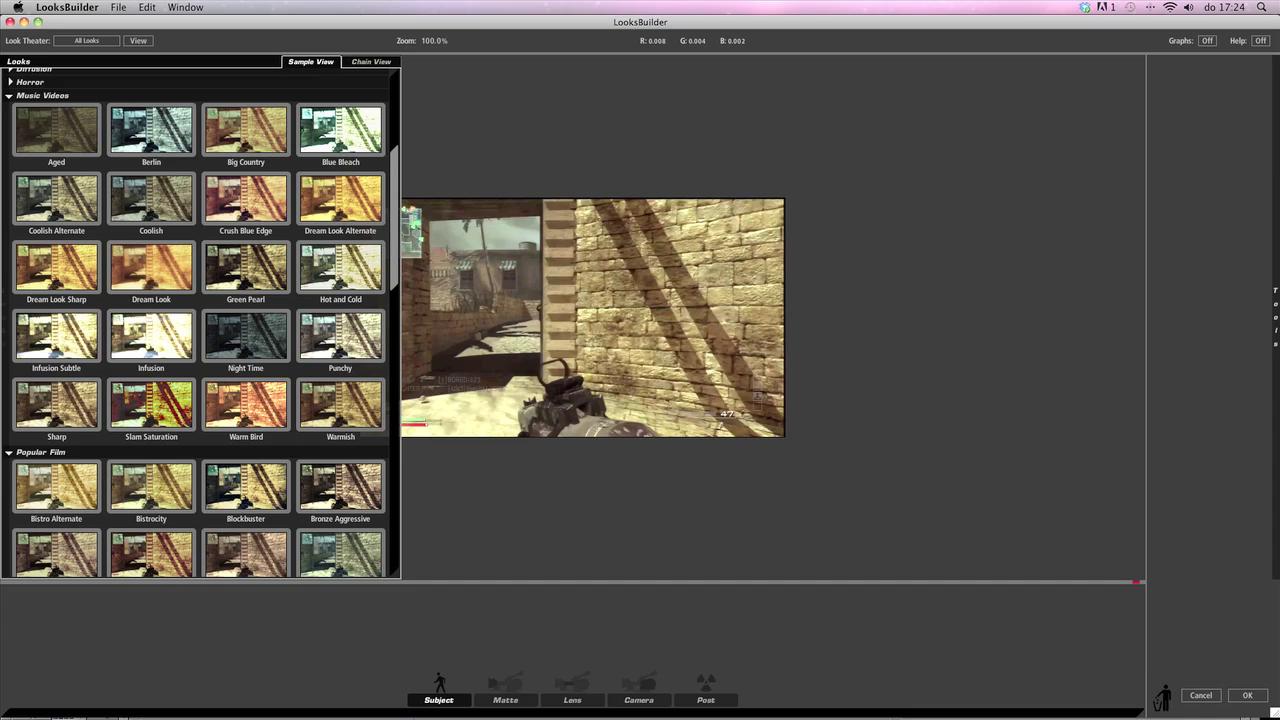
{"action": "scroll", "coordinate": [200, 320], "scroll_direction": "down", "scroll_amount": 2}
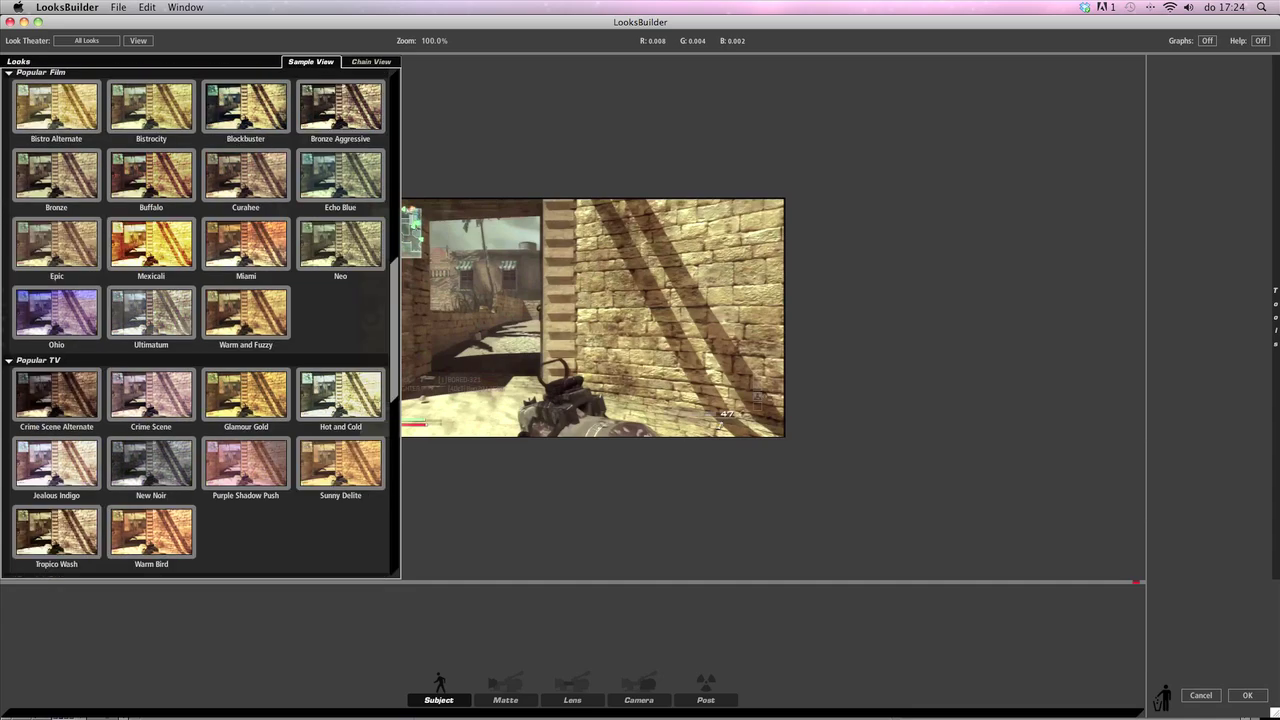
{"action": "scroll", "coordinate": [200, 320], "scroll_direction": "down", "scroll_amount": 10}
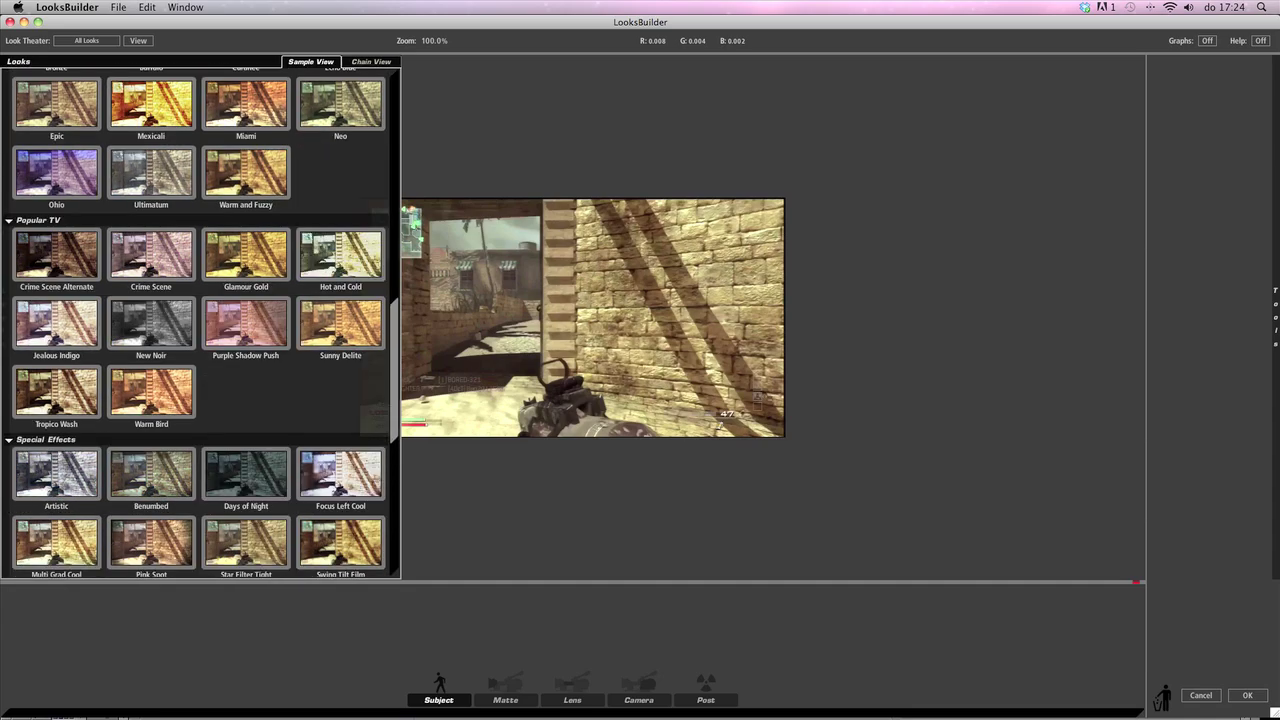
{"action": "scroll", "coordinate": [200, 320], "scroll_direction": "up", "scroll_amount": 12}
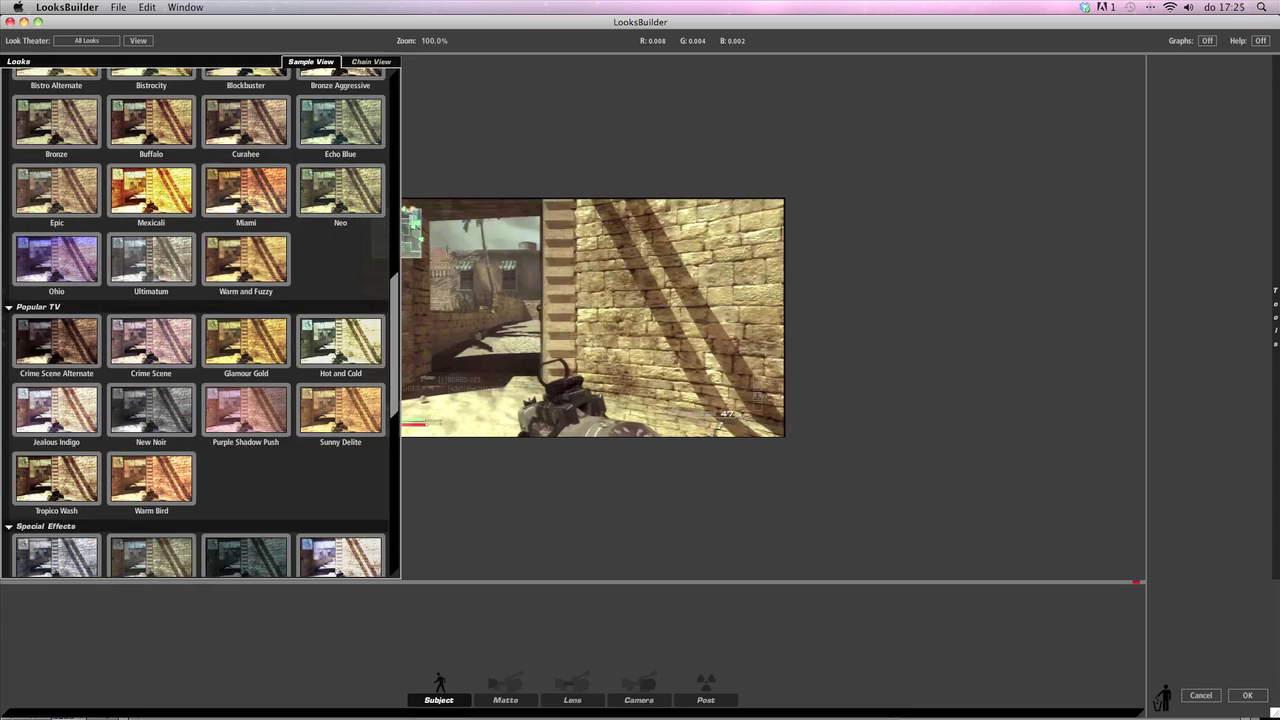
{"action": "scroll", "coordinate": [200, 320], "scroll_direction": "up", "scroll_amount": 3}
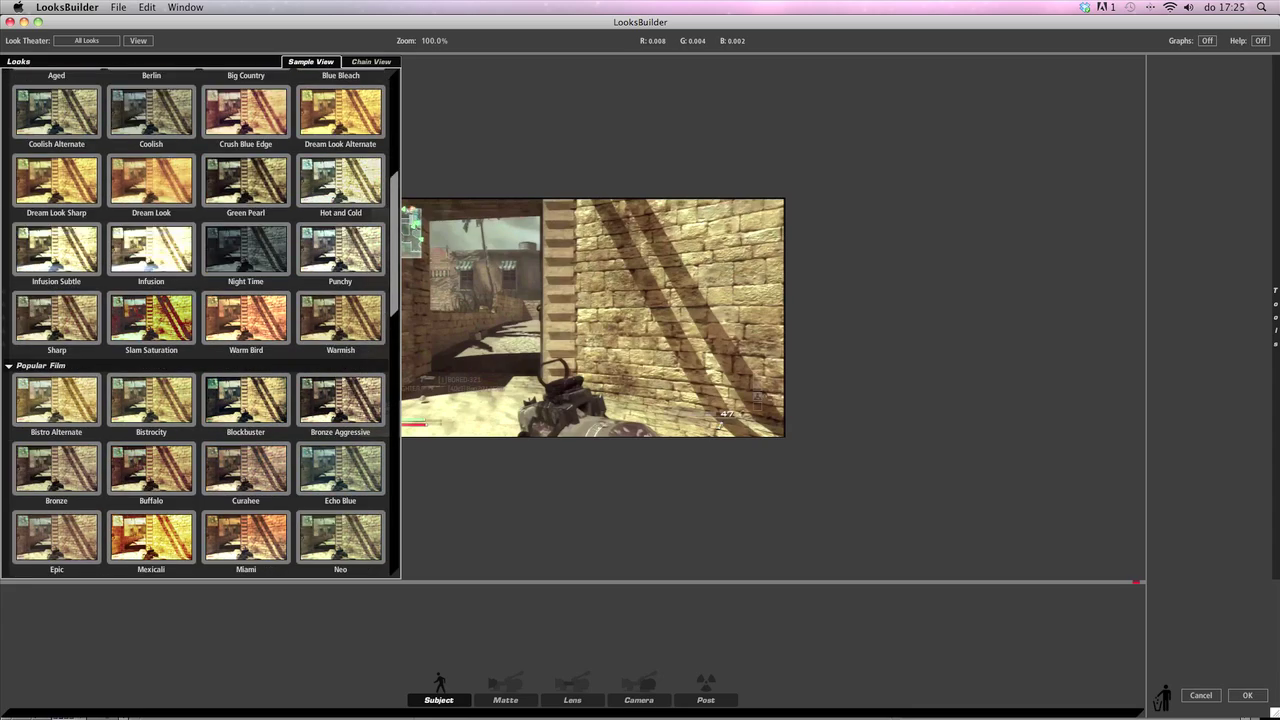
{"action": "left_click", "coordinate": [245, 404]}
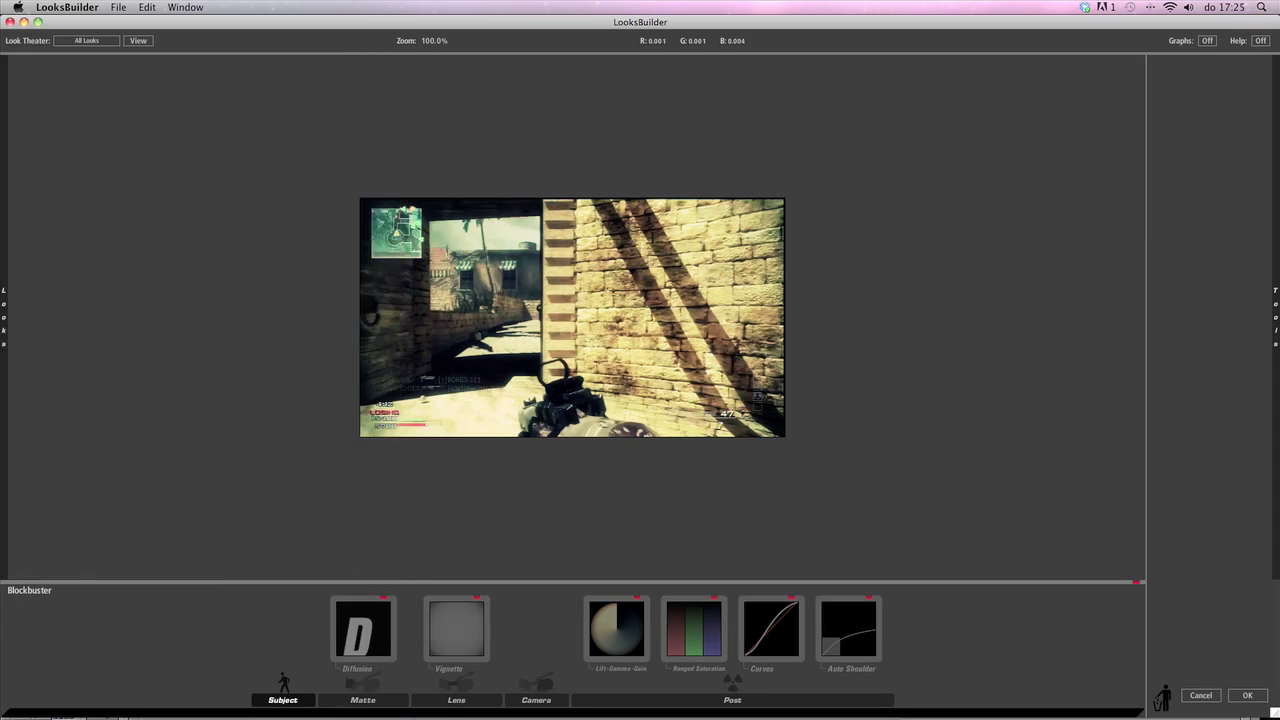
{"action": "key", "text": "Return"}
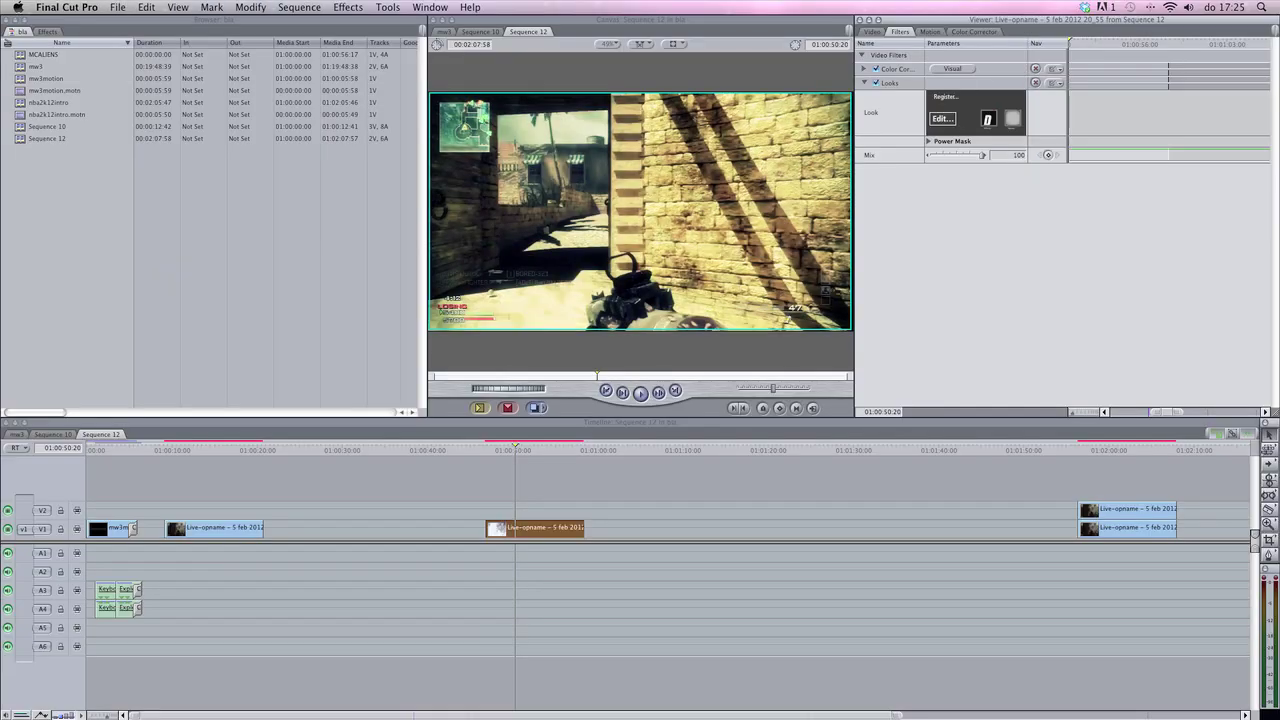
At a dark frame near 01:00:48:55, brighten the clip in the Color Corrector by raising the whites slightly, the mids clearly and the blacks slightly.
{"action": "left_click_drag", "start_coordinate": [515, 447], "coordinate": [503, 447]}
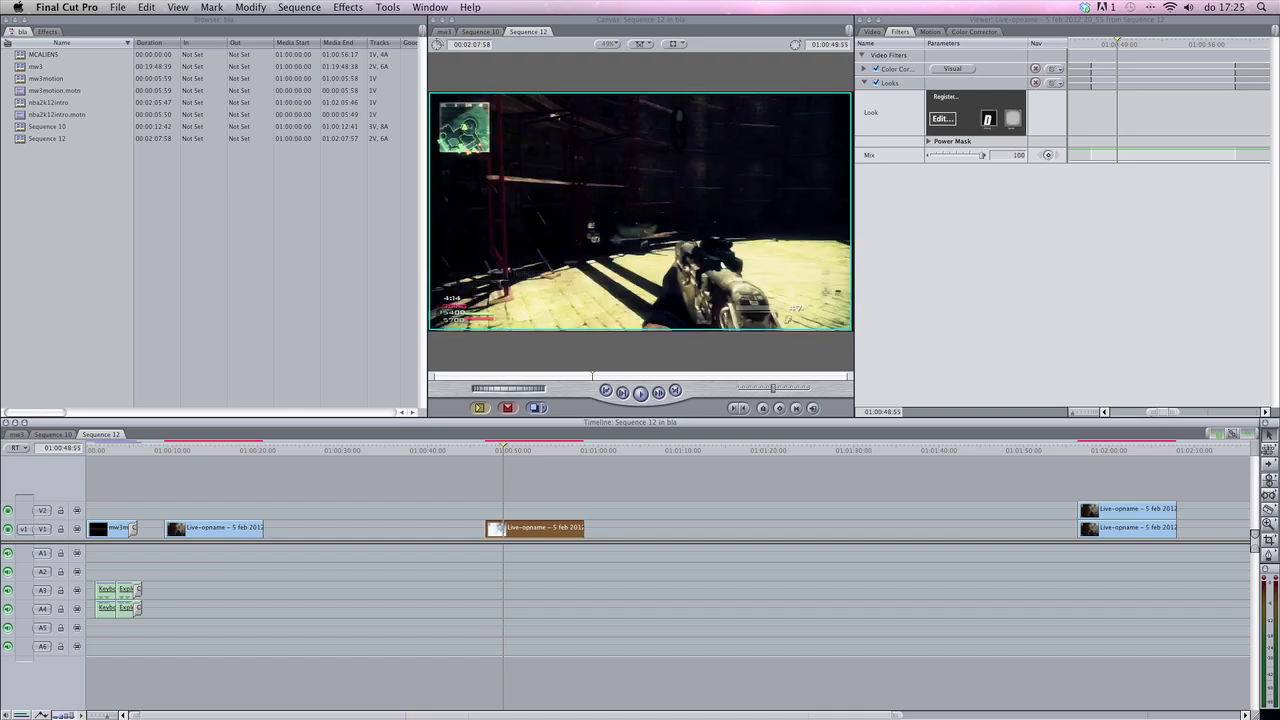
{"action": "left_click", "coordinate": [973, 31]}
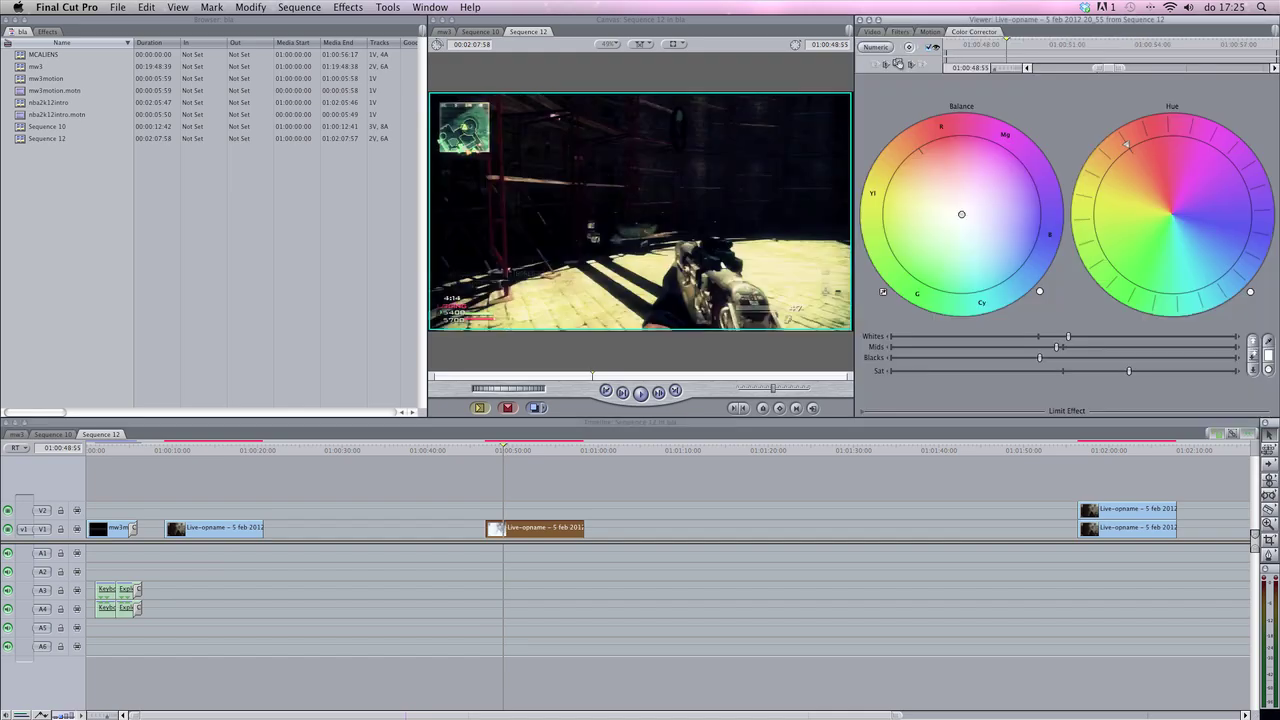
{"action": "mouse_move", "coordinate": [1068, 337]}
{"action": "left_mouse_down"}
{"action": "mouse_move", "coordinate": [1116, 337]}
{"action": "mouse_move", "coordinate": [1073, 337]}
{"action": "mouse_move", "coordinate": [1081, 347]}
{"action": "left_mouse_up"}
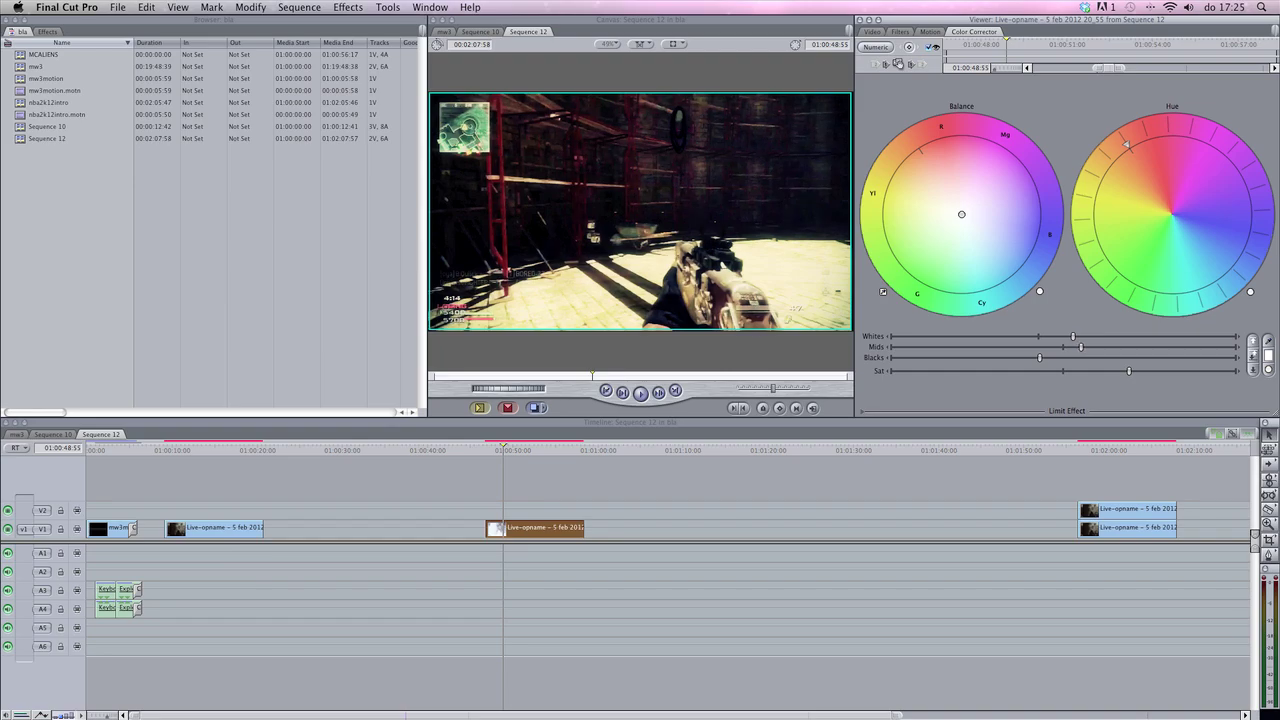
{"action": "mouse_move", "coordinate": [1040, 357]}
{"action": "left_mouse_down"}
{"action": "mouse_move", "coordinate": [1075, 357]}
{"action": "mouse_move", "coordinate": [1042, 357]}
{"action": "left_mouse_up"}
Check the bright frames around 01:00:52, lower the mids back to about neutral, and compare dark and bright parts of the clip.
{"action": "left_click", "coordinate": [541, 450]}
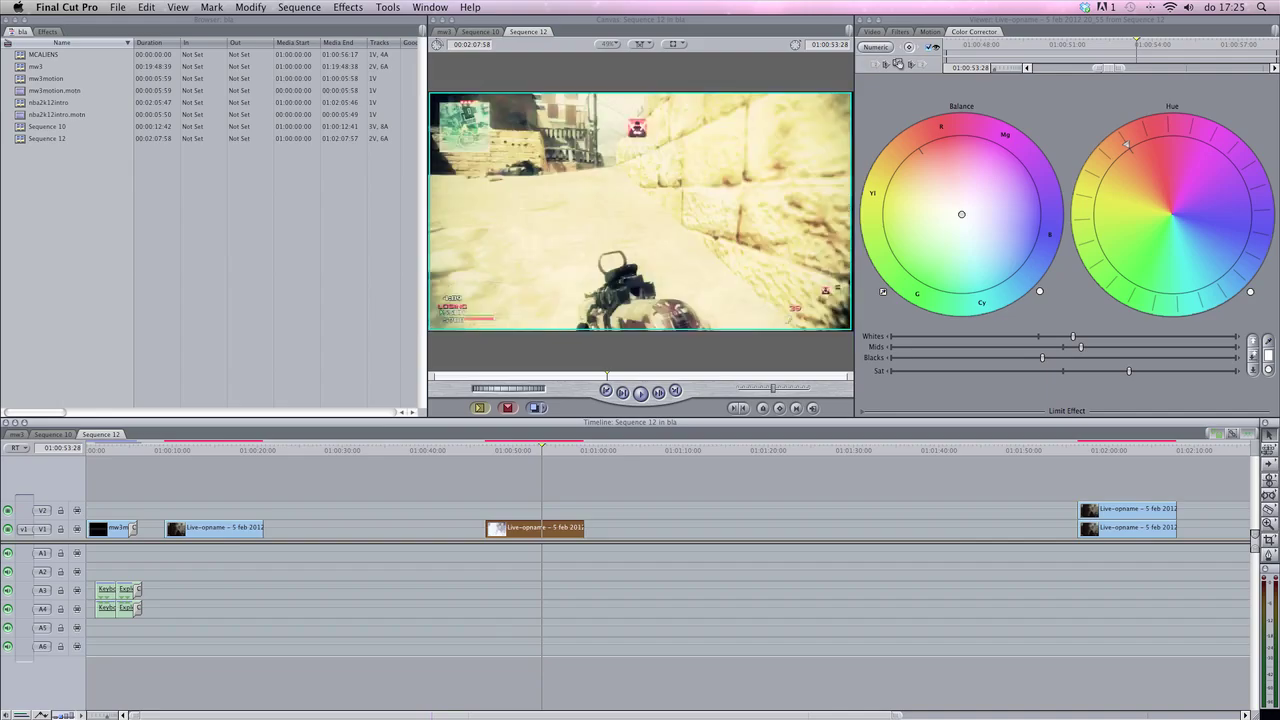
{"action": "left_click", "coordinate": [536, 450]}
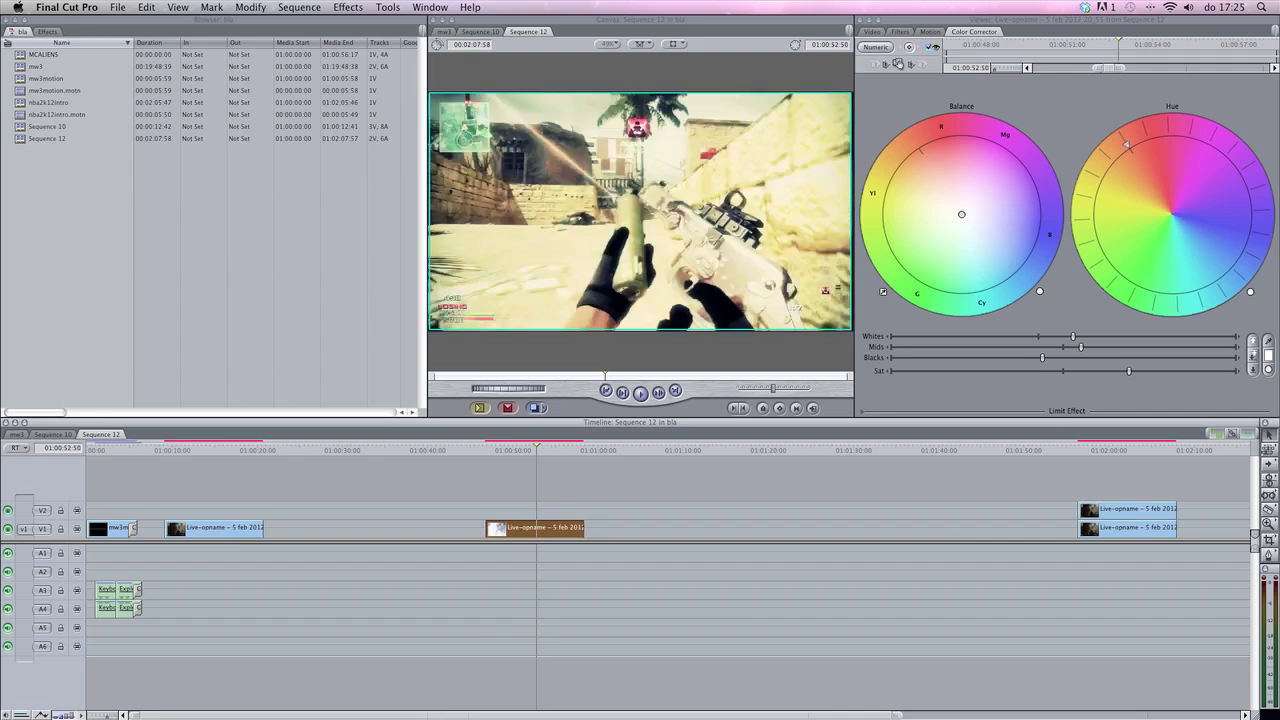
{"action": "left_click", "coordinate": [532, 450]}
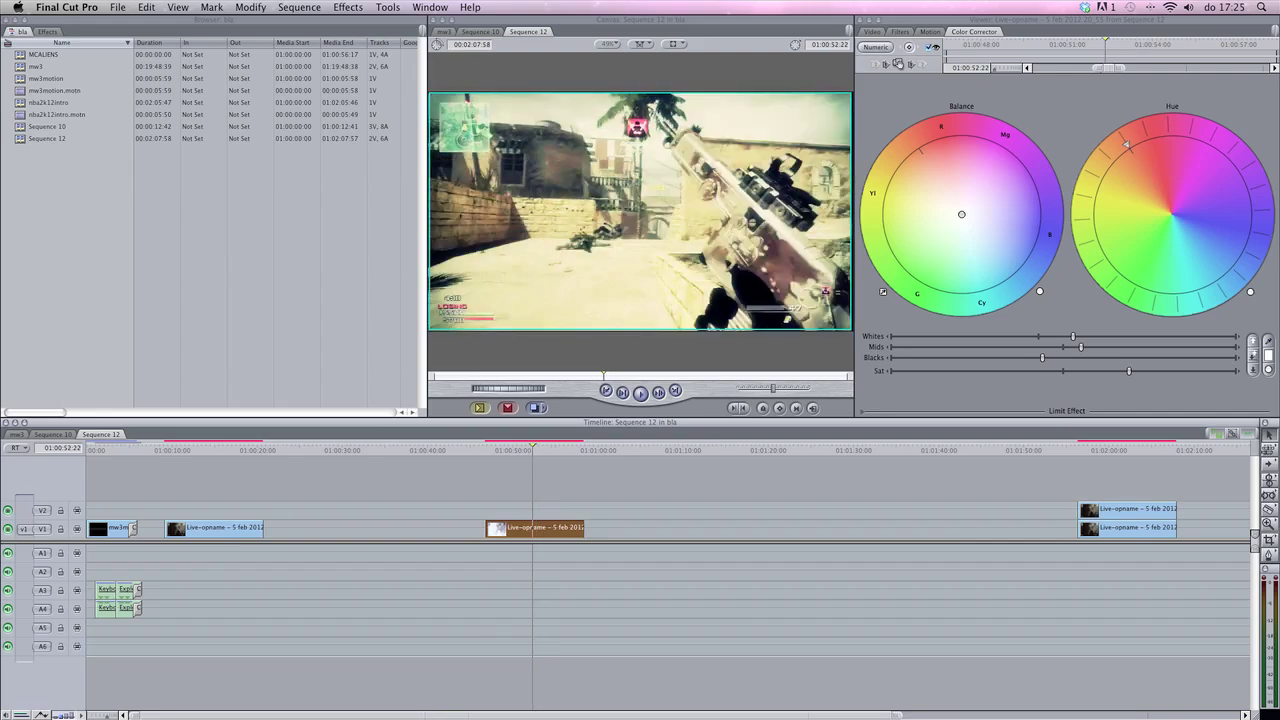
{"action": "left_click_drag", "start_coordinate": [1081, 347], "coordinate": [1061, 347]}
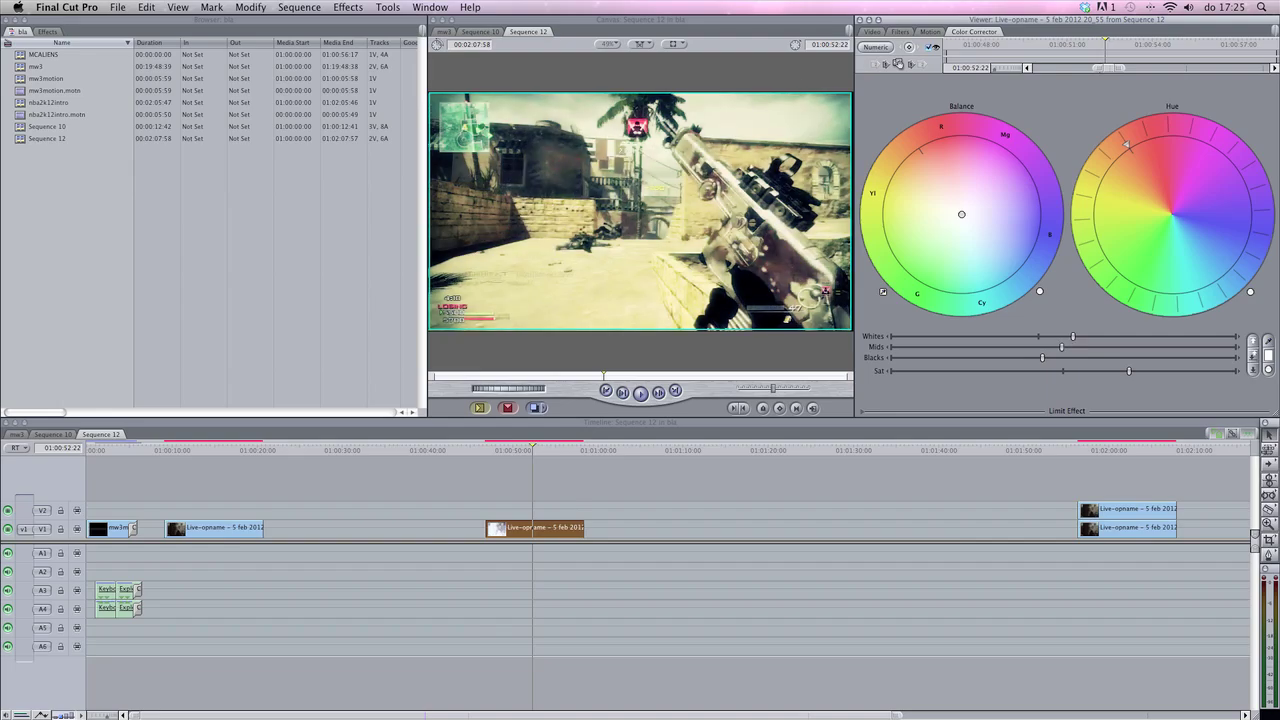
{"action": "left_click", "coordinate": [511, 450]}
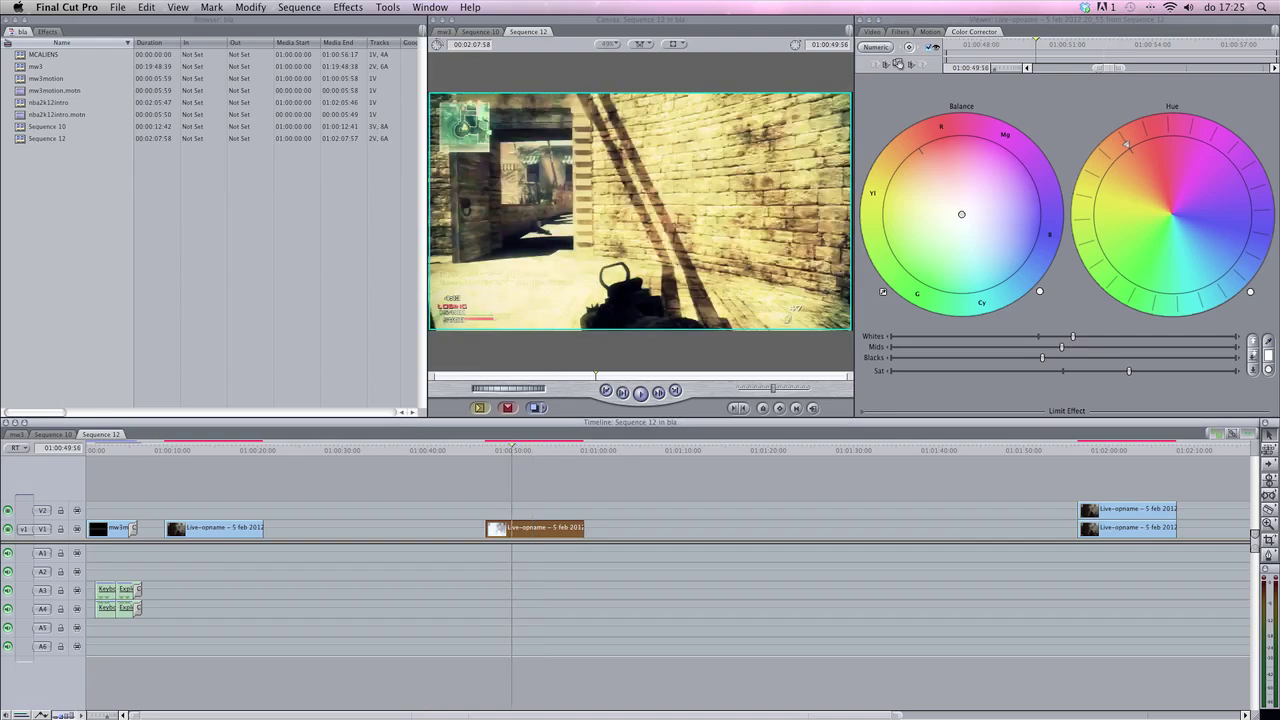
{"action": "left_click", "coordinate": [507, 450]}
{"action": "left_click", "coordinate": [504, 450]}
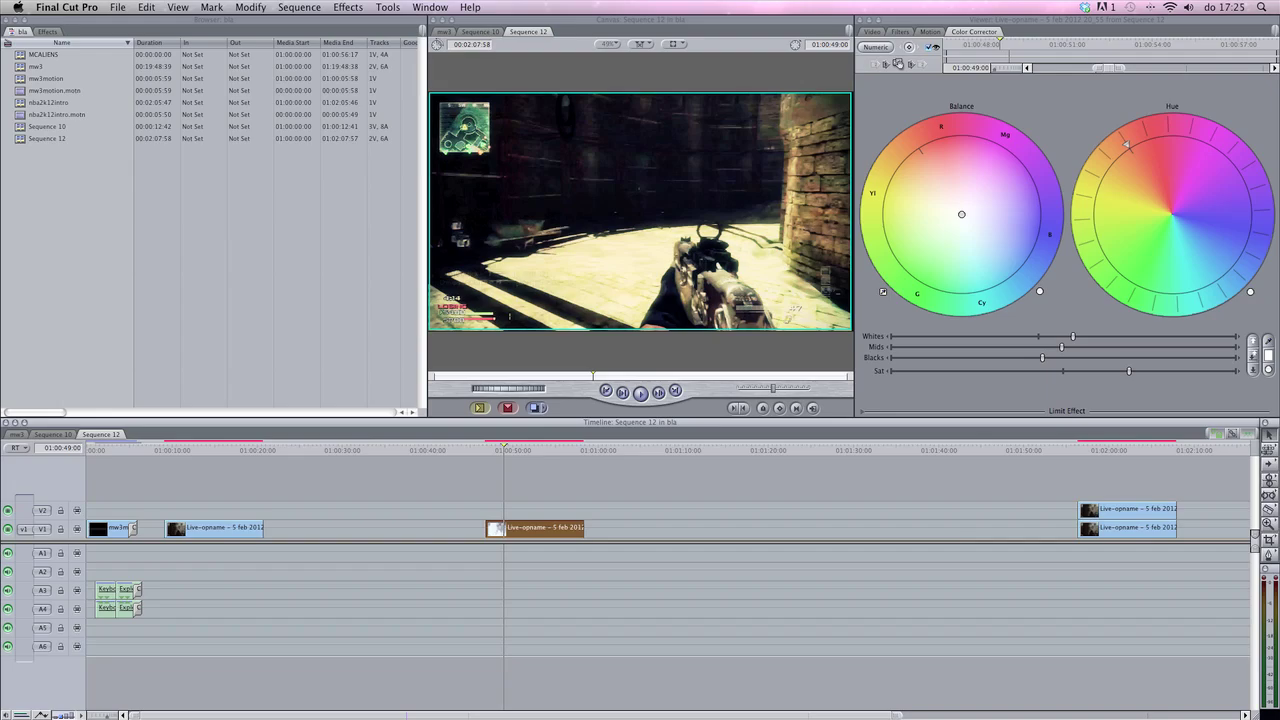
{"action": "left_click", "coordinate": [500, 450]}
{"action": "left_click", "coordinate": [497, 450]}
{"action": "left_click", "coordinate": [536, 450]}
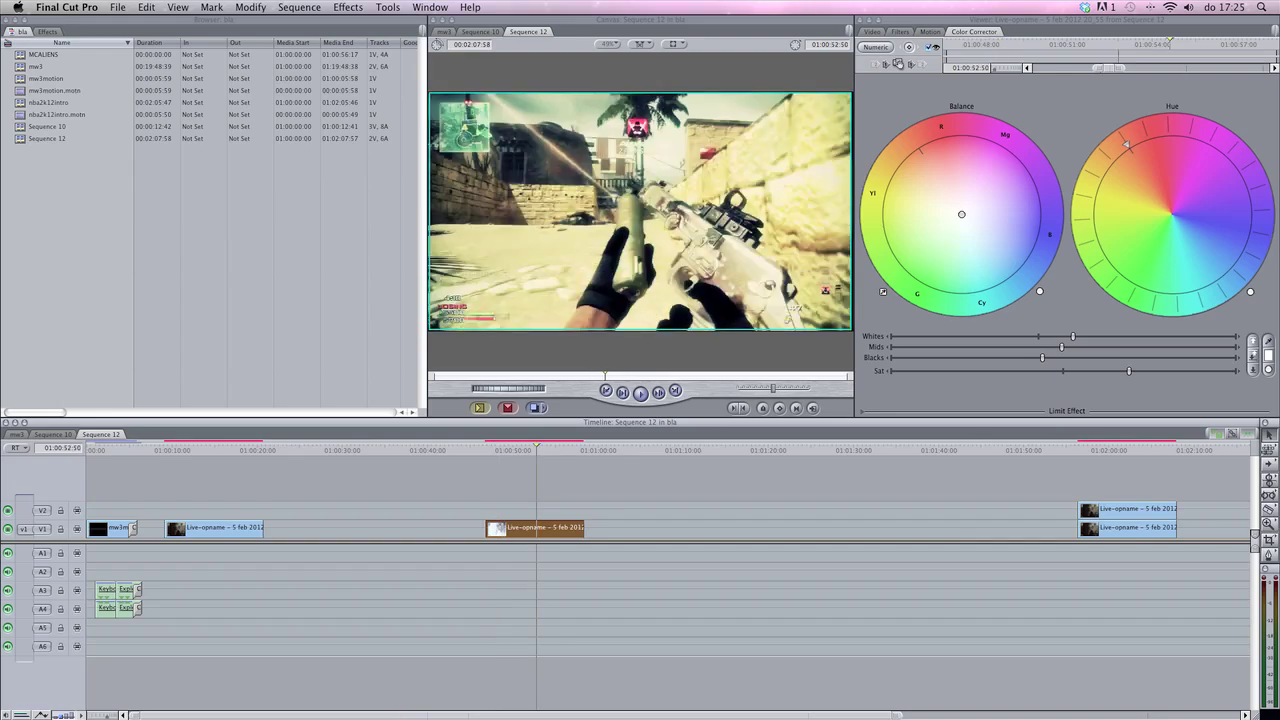
Add the Knoll Light Factory EZ video filter to the middle clip around 01:00:54:38 and show its filter settings.
{"action": "left_click", "coordinate": [551, 450]}
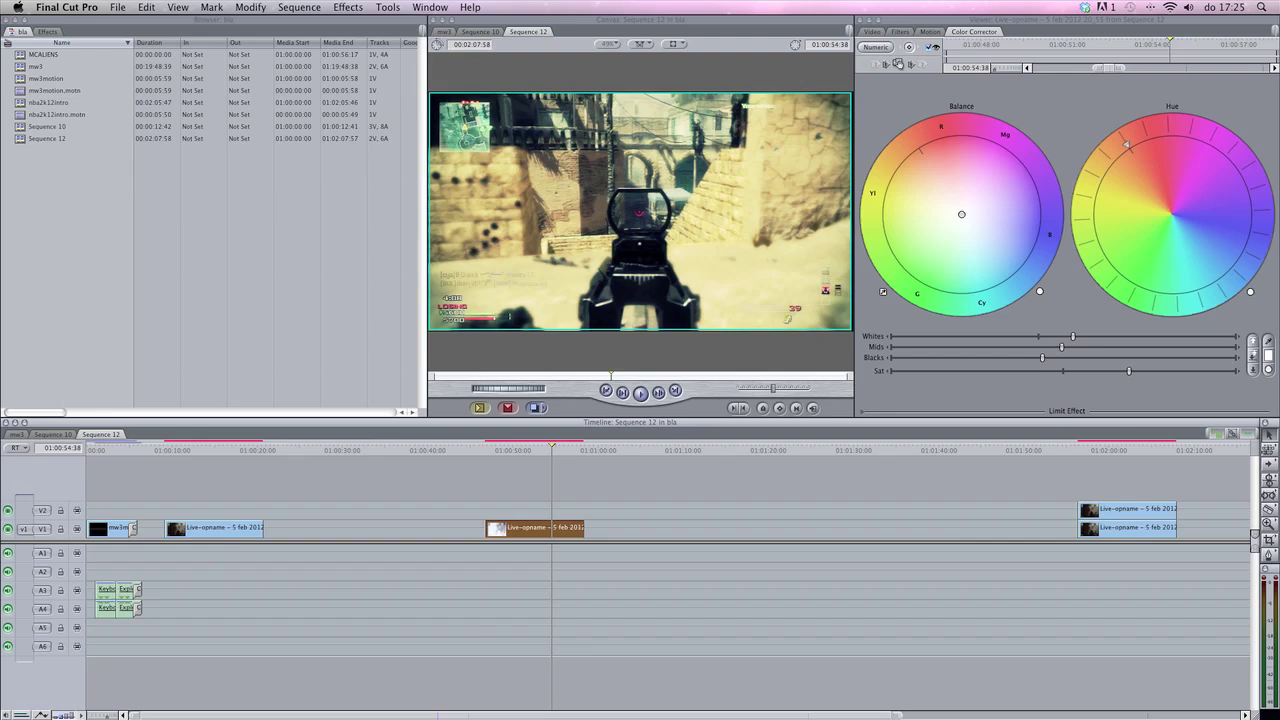
{"action": "left_click", "coordinate": [348, 7]}
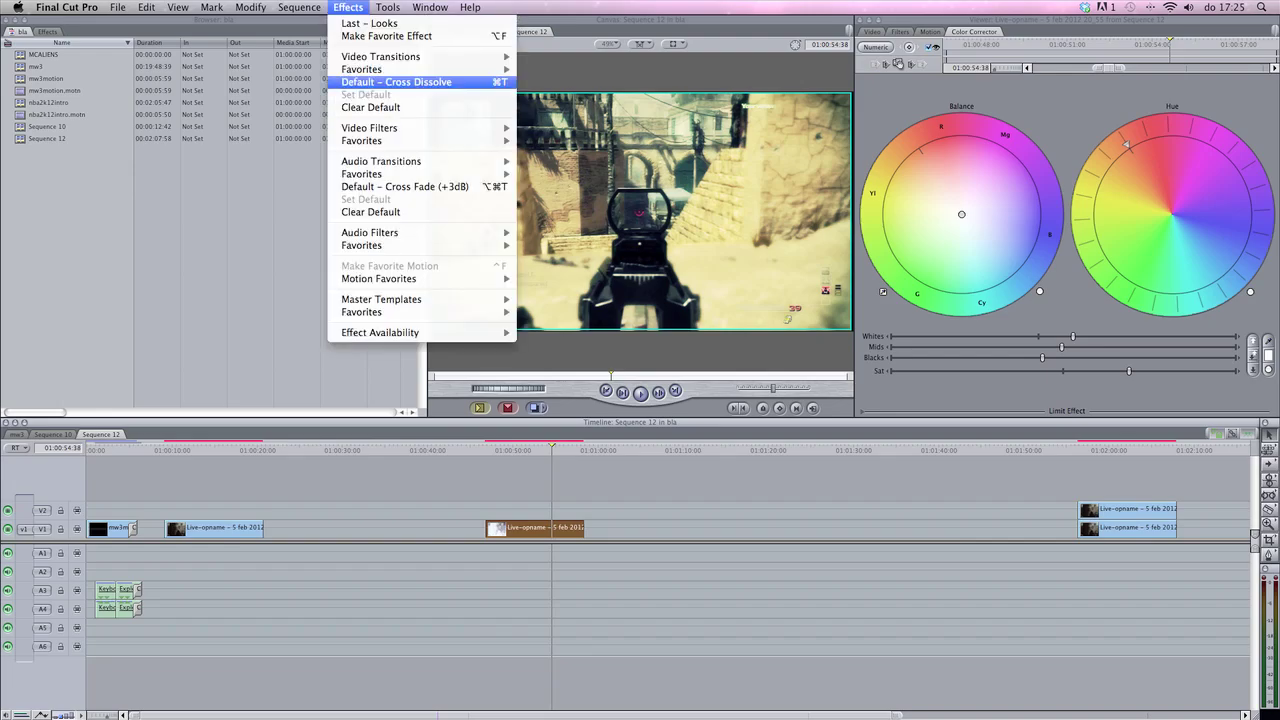
{"action": "mouse_move", "coordinate": [370, 128]}
{"action": "mouse_move", "coordinate": [573, 254]}
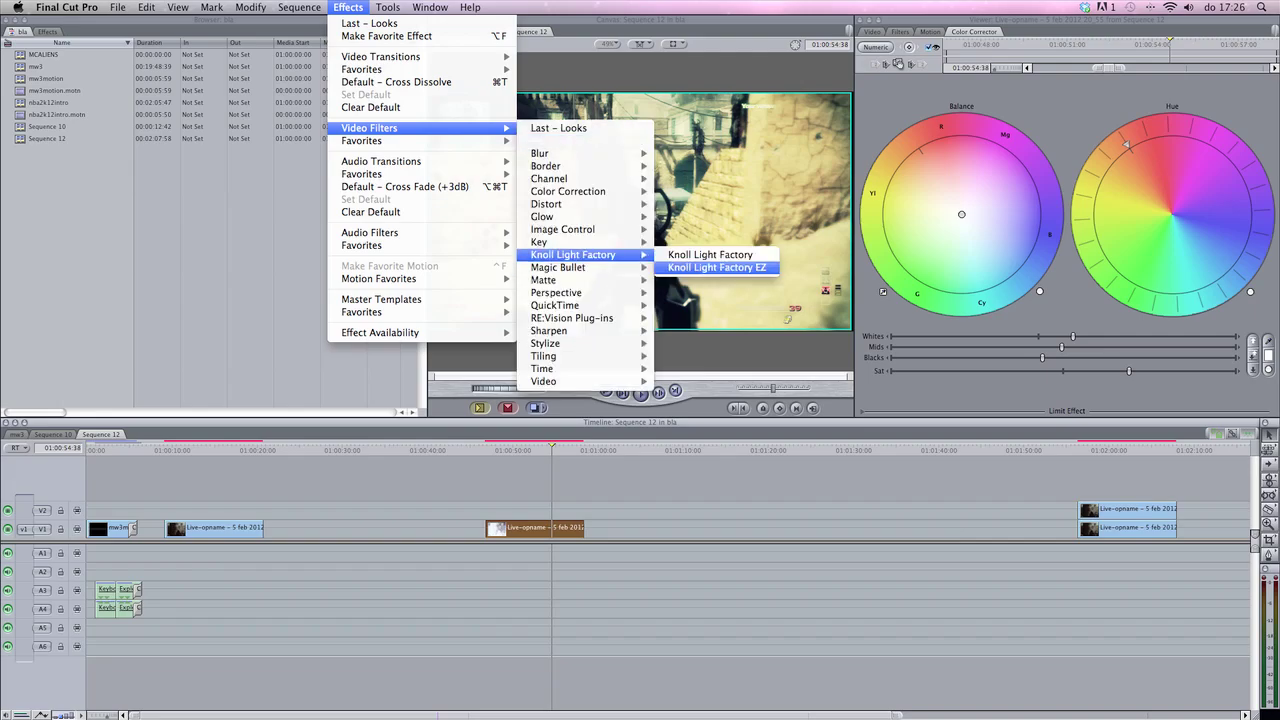
{"action": "left_click", "coordinate": [716, 267]}
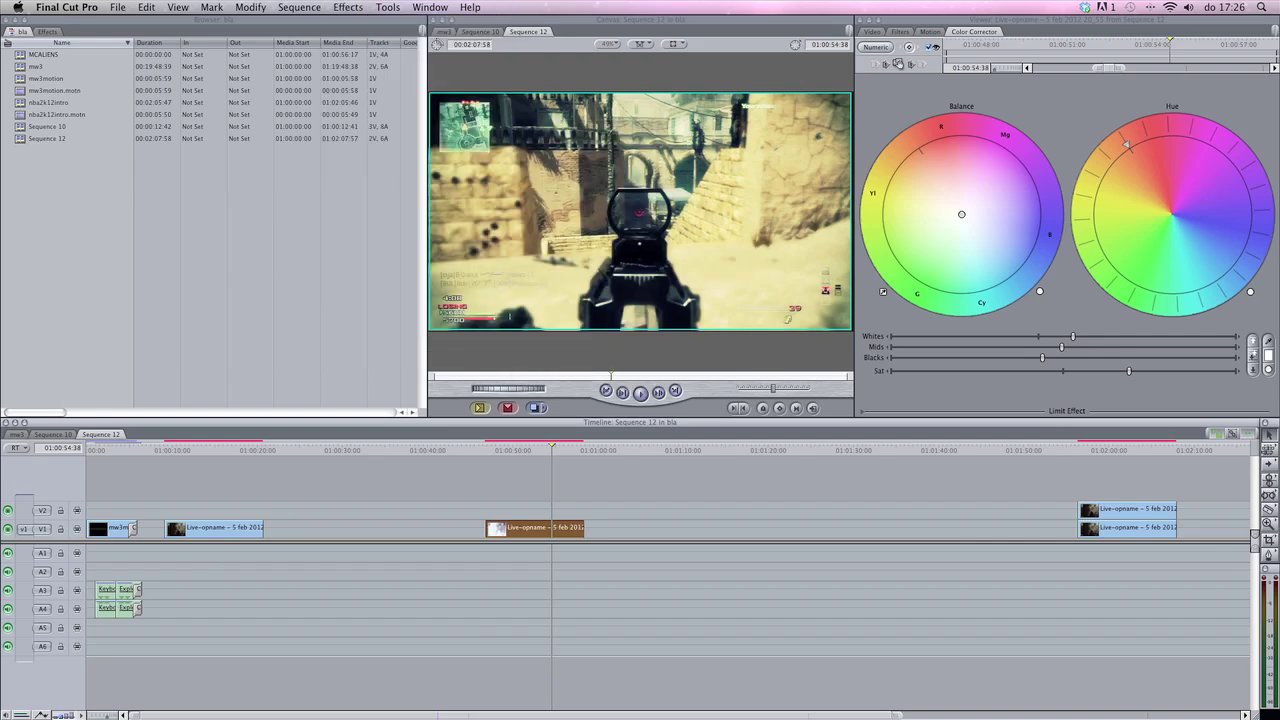
{"action": "left_click", "coordinate": [899, 31]}
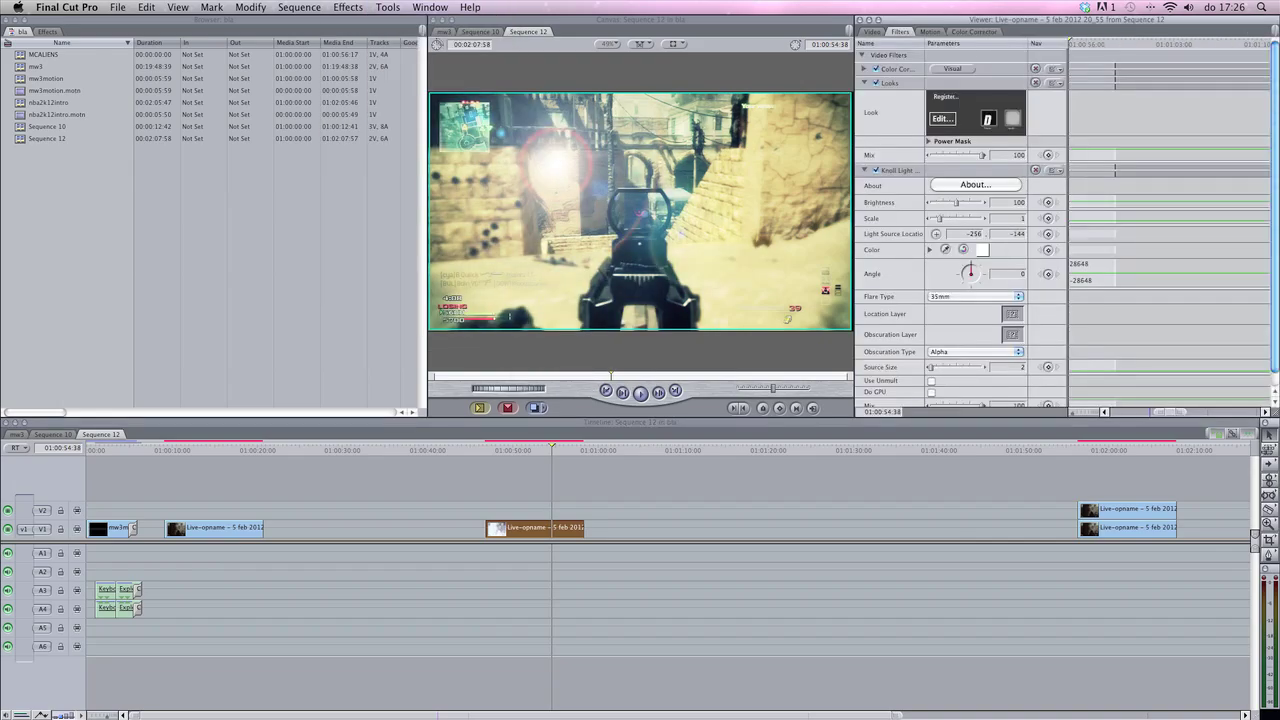
Position the flare's light source at 630.96, -376.09, set its scale to 1.18, and check it between 01:00:50 and 01:00:53.
{"action": "left_click", "coordinate": [936, 234]}
{"action": "left_click", "coordinate": [640, 212]}
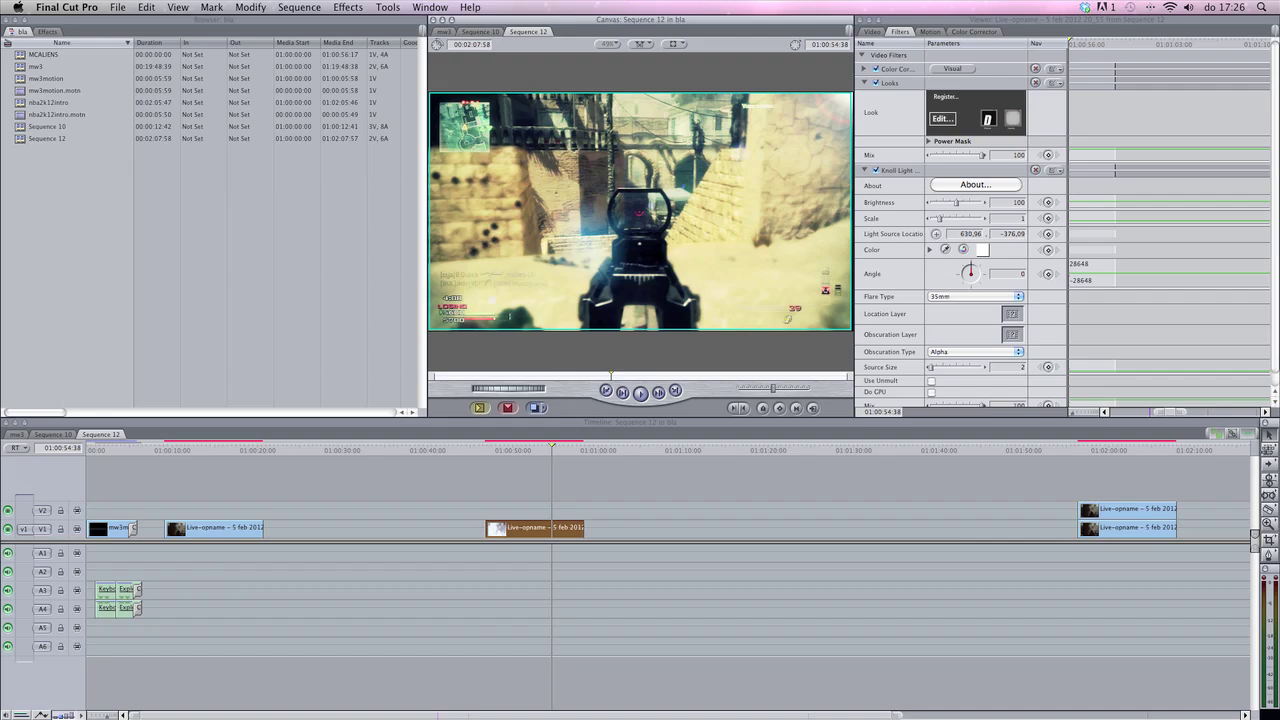
{"action": "mouse_move", "coordinate": [939, 218]}
{"action": "left_mouse_down"}
{"action": "mouse_move", "coordinate": [955, 218]}
{"action": "mouse_move", "coordinate": [941, 218]}
{"action": "left_mouse_up"}
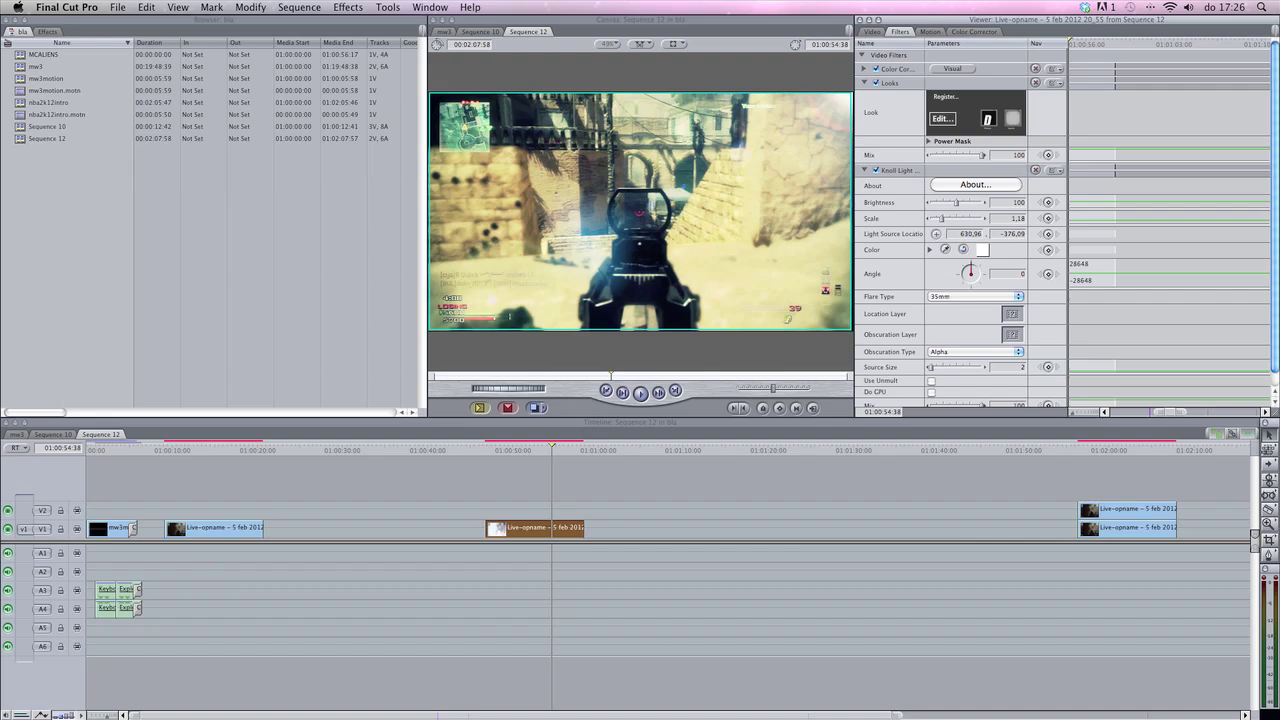
{"action": "left_click", "coordinate": [520, 449]}
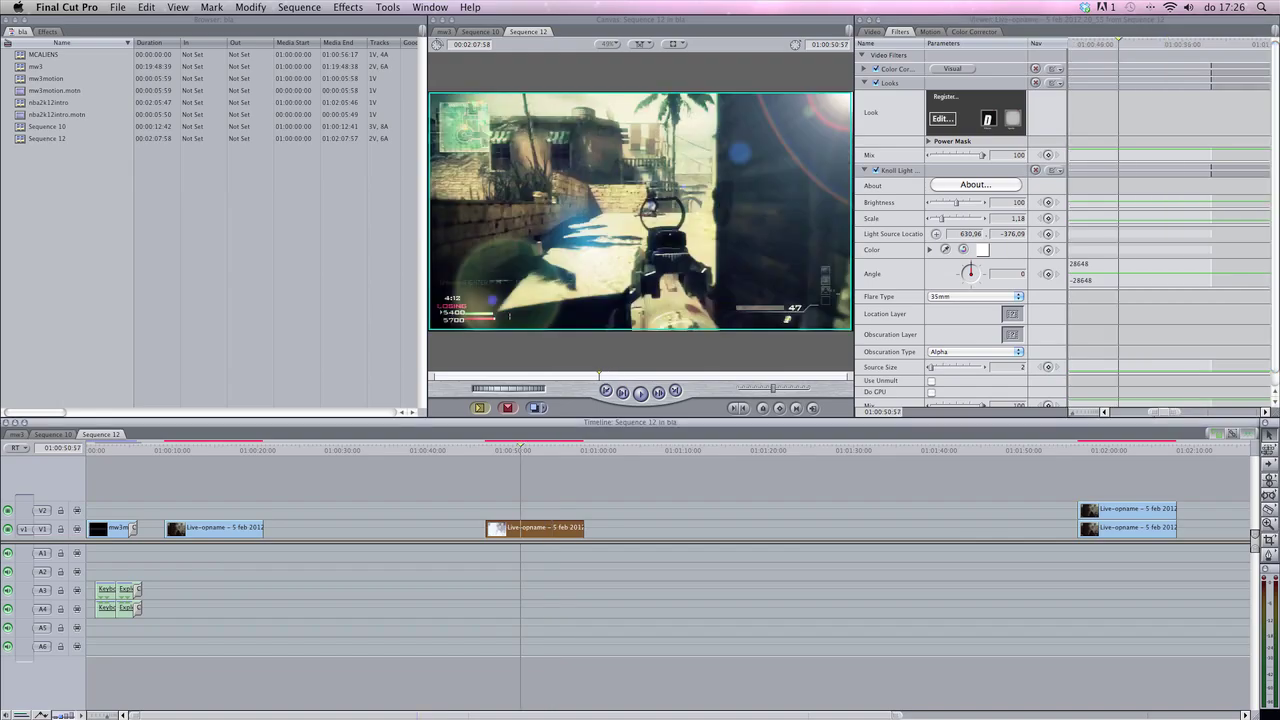
{"action": "left_click_drag", "start_coordinate": [520, 449], "coordinate": [544, 449]}
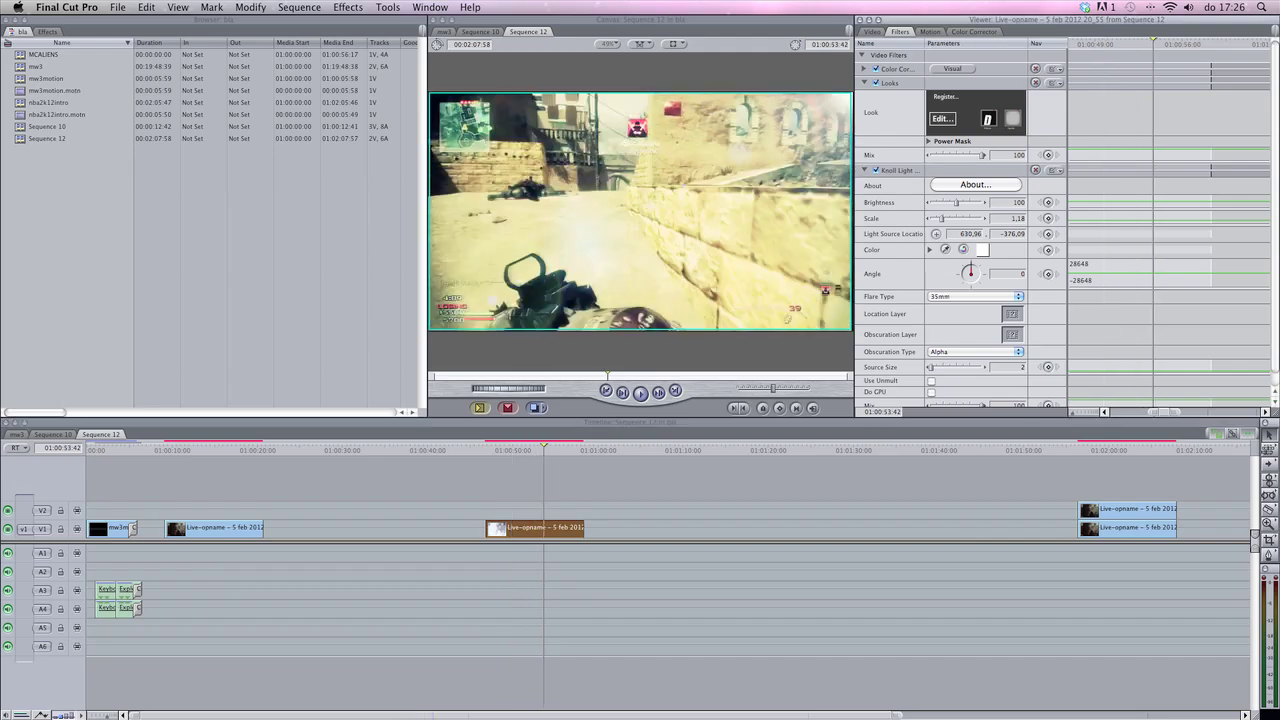
Change the Knoll Light Factory flare type to Sunset and check the flare on earlier frames of the clip.
{"action": "left_click", "coordinate": [975, 296]}
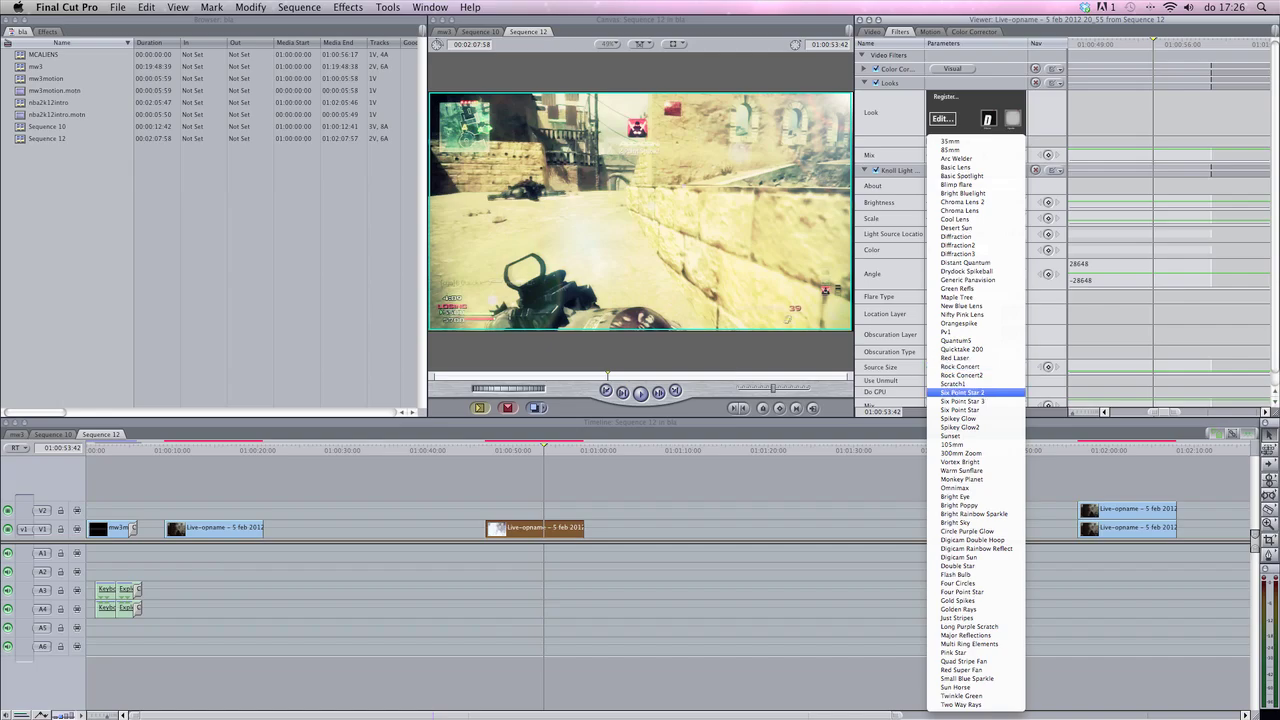
{"action": "left_click", "coordinate": [960, 436]}
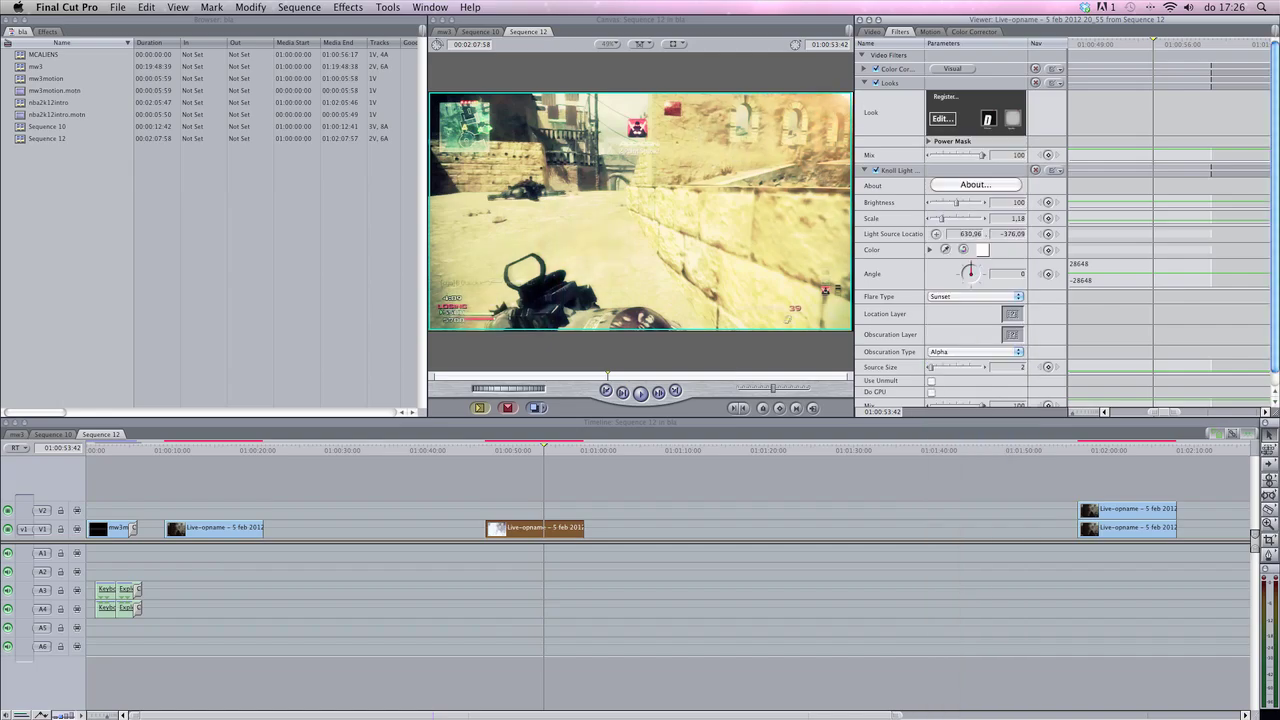
{"action": "left_click", "coordinate": [528, 449]}
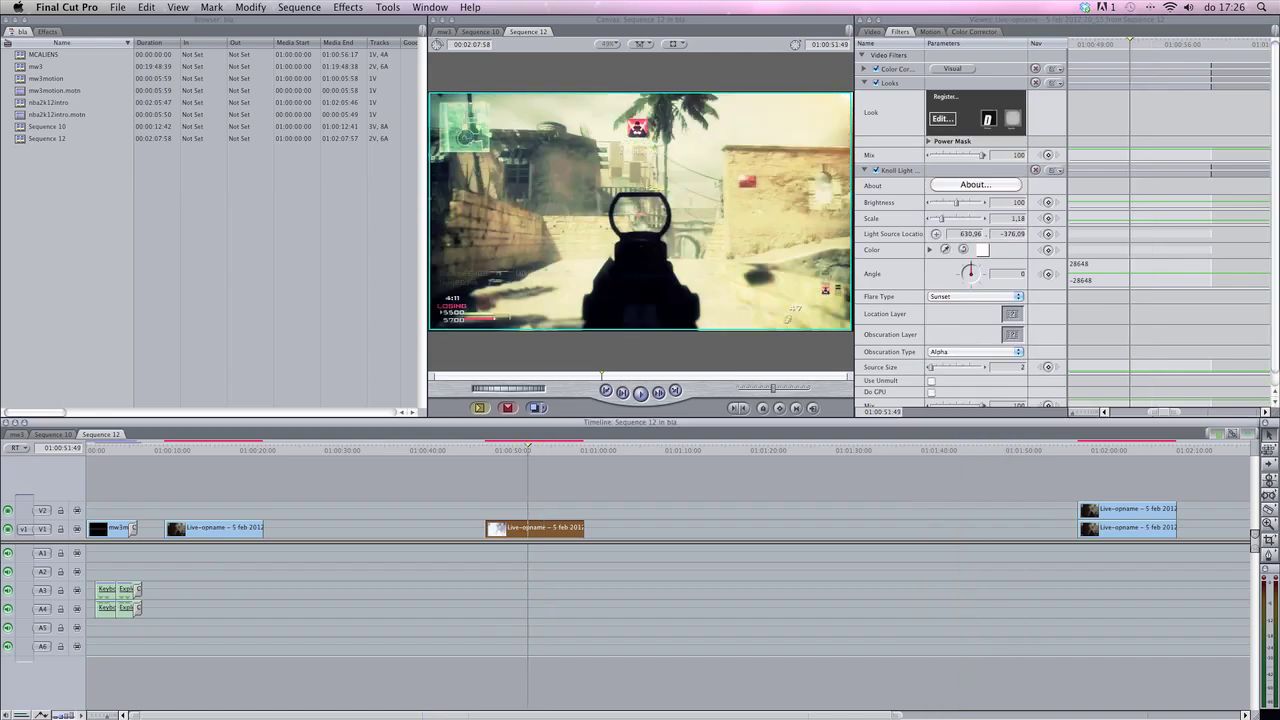
{"action": "left_click_drag", "start_coordinate": [528, 449], "coordinate": [510, 449]}
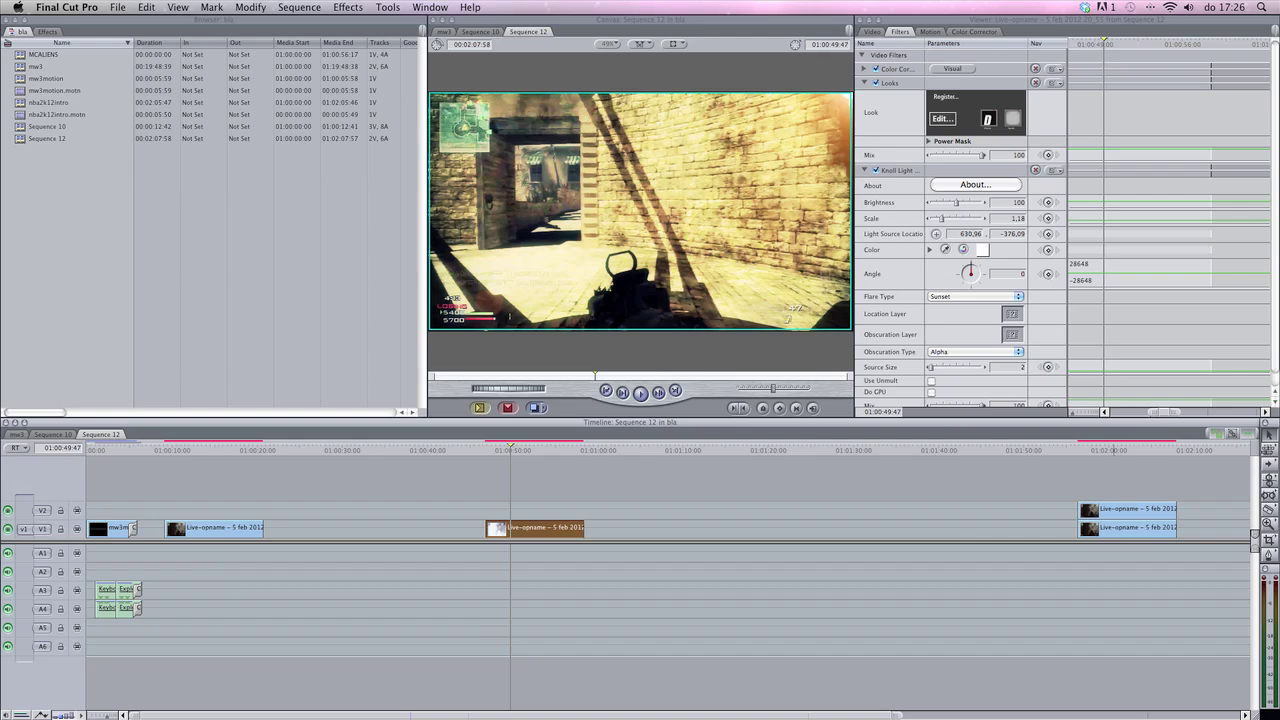
Open the V1 clip of the stacked pair at the sequence's end and compare its original footage with the composite near 01:01:58:40.
{"action": "double_click", "coordinate": [1127, 528]}
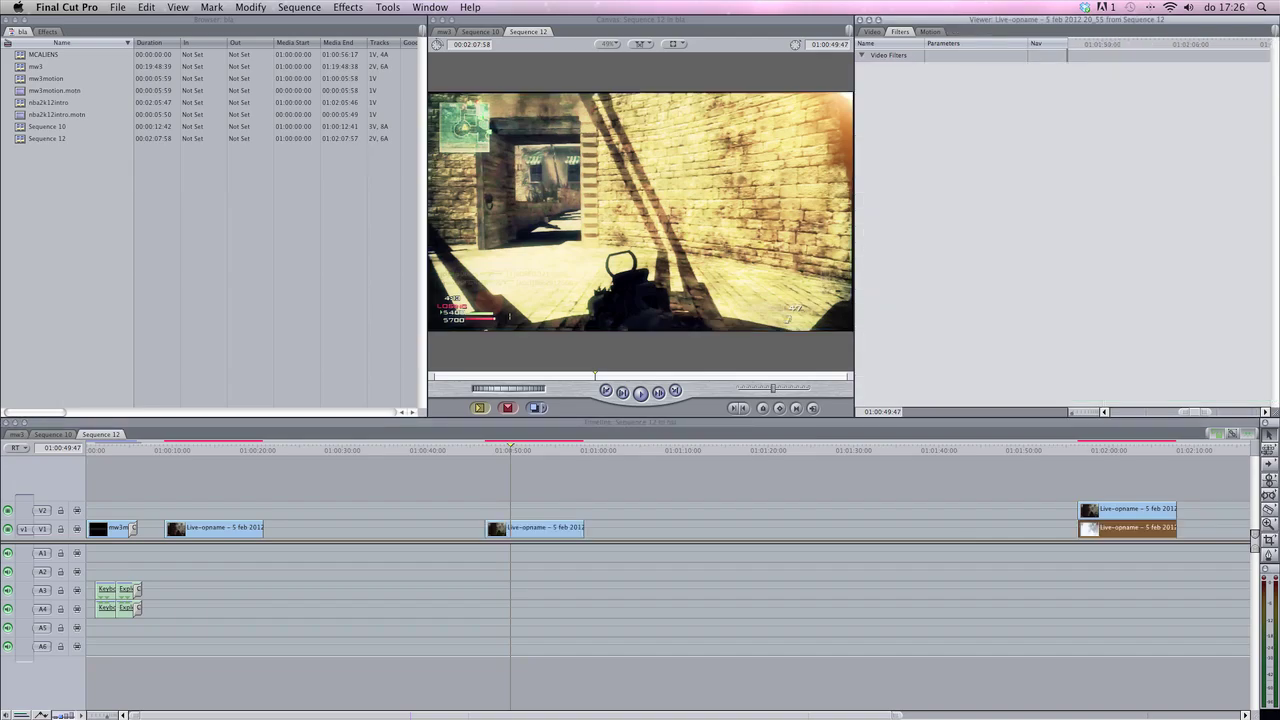
{"action": "key", "text": "shift+super+bracketleft"}
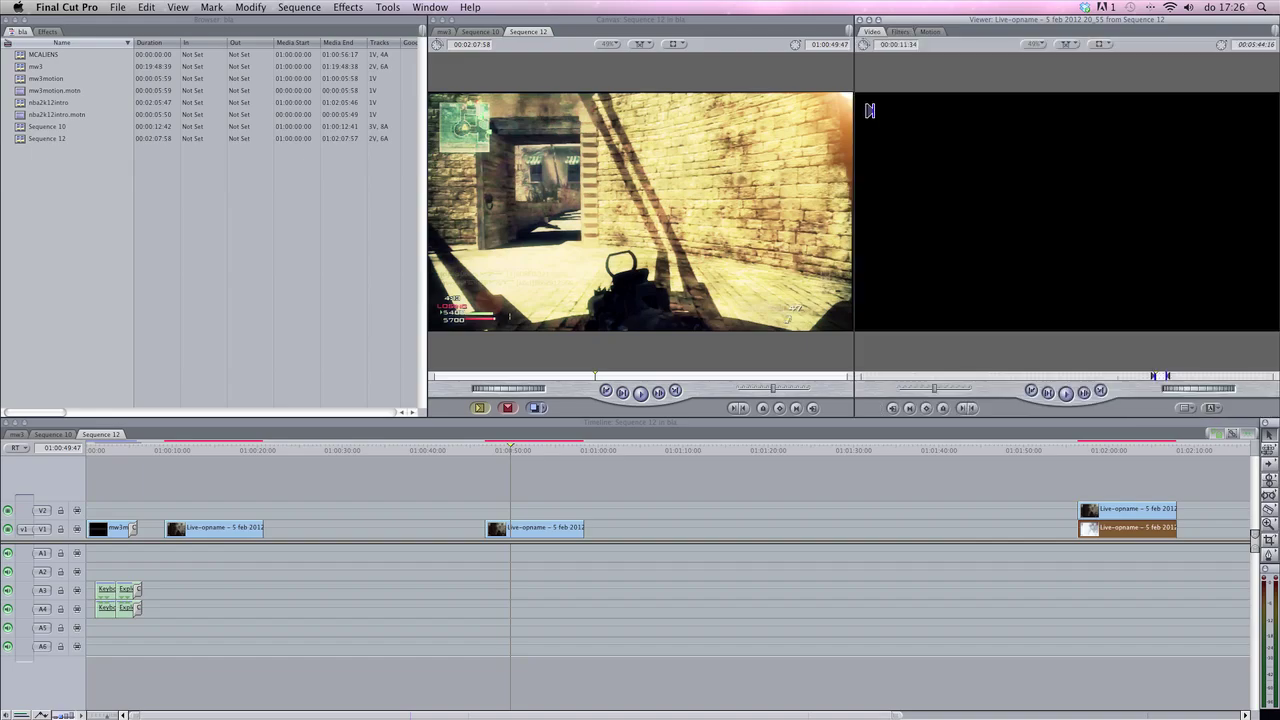
{"action": "left_click", "coordinate": [1097, 450]}
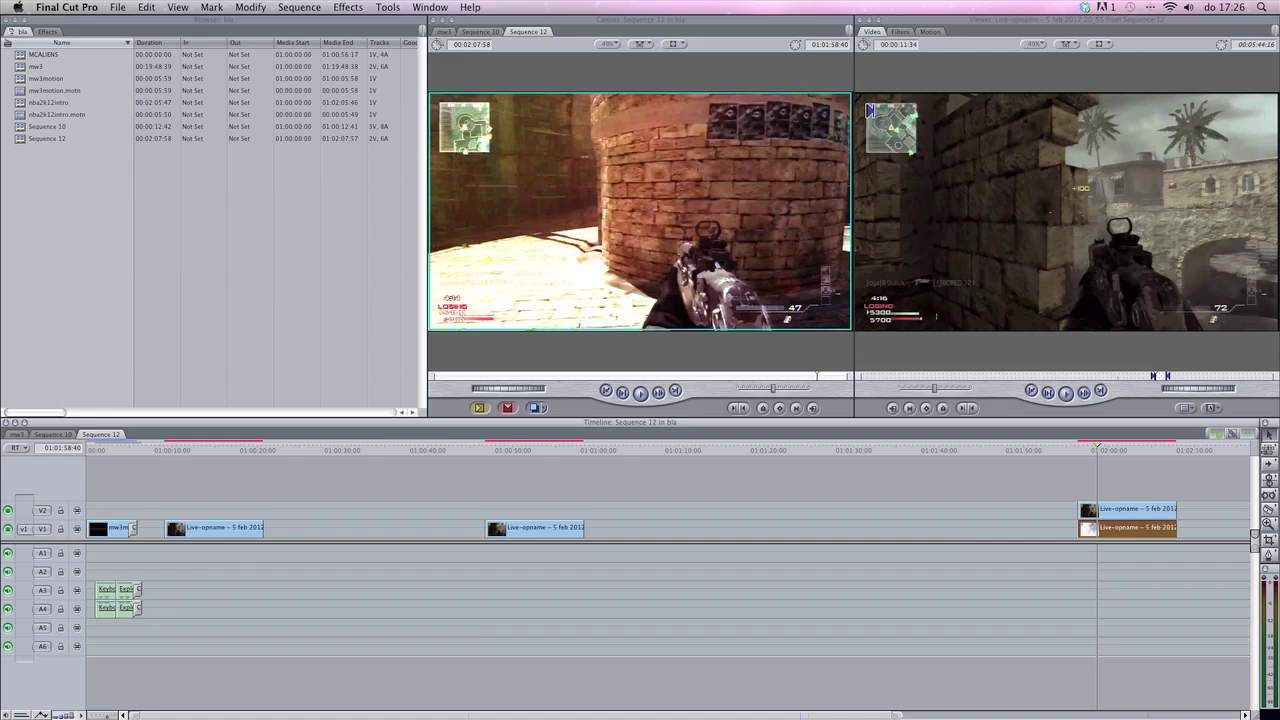
Duplicate the middle clip onto track V2 and realign the V1 clip directly beneath the copy.
{"action": "left_click", "coordinate": [522, 450]}
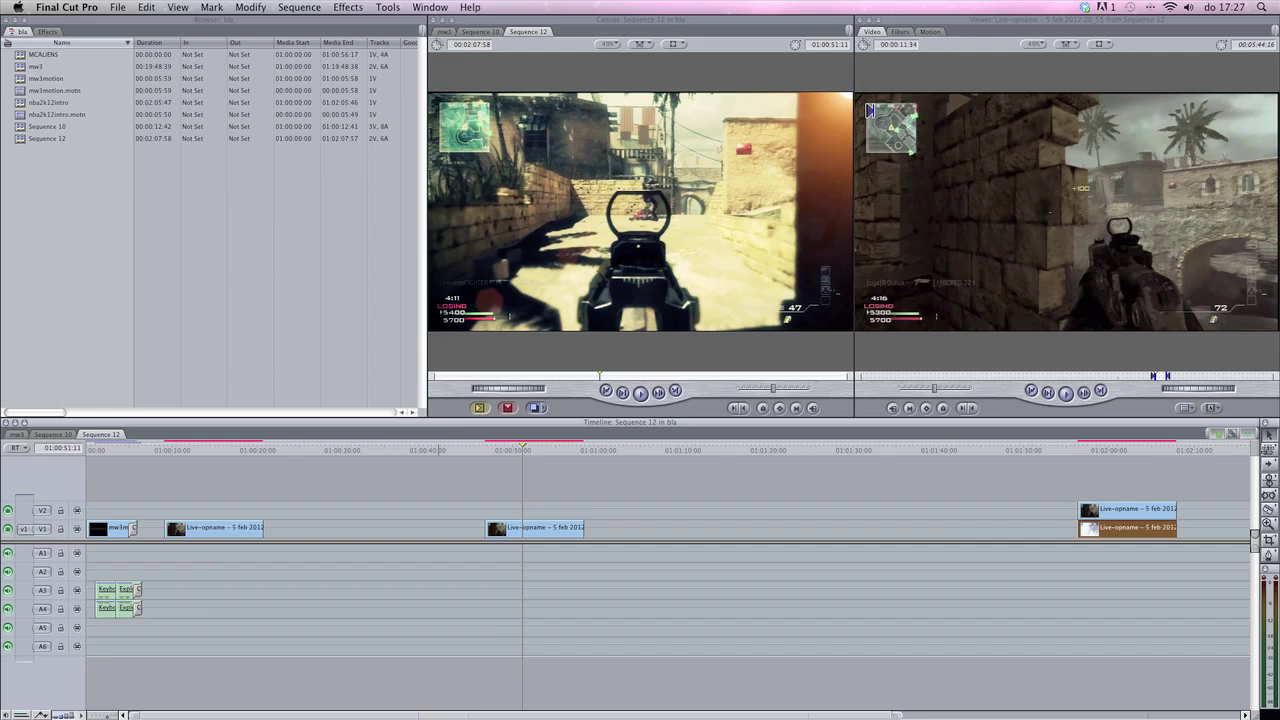
{"action": "left_click", "coordinate": [438, 509]}
{"action": "left_click", "coordinate": [536, 528]}
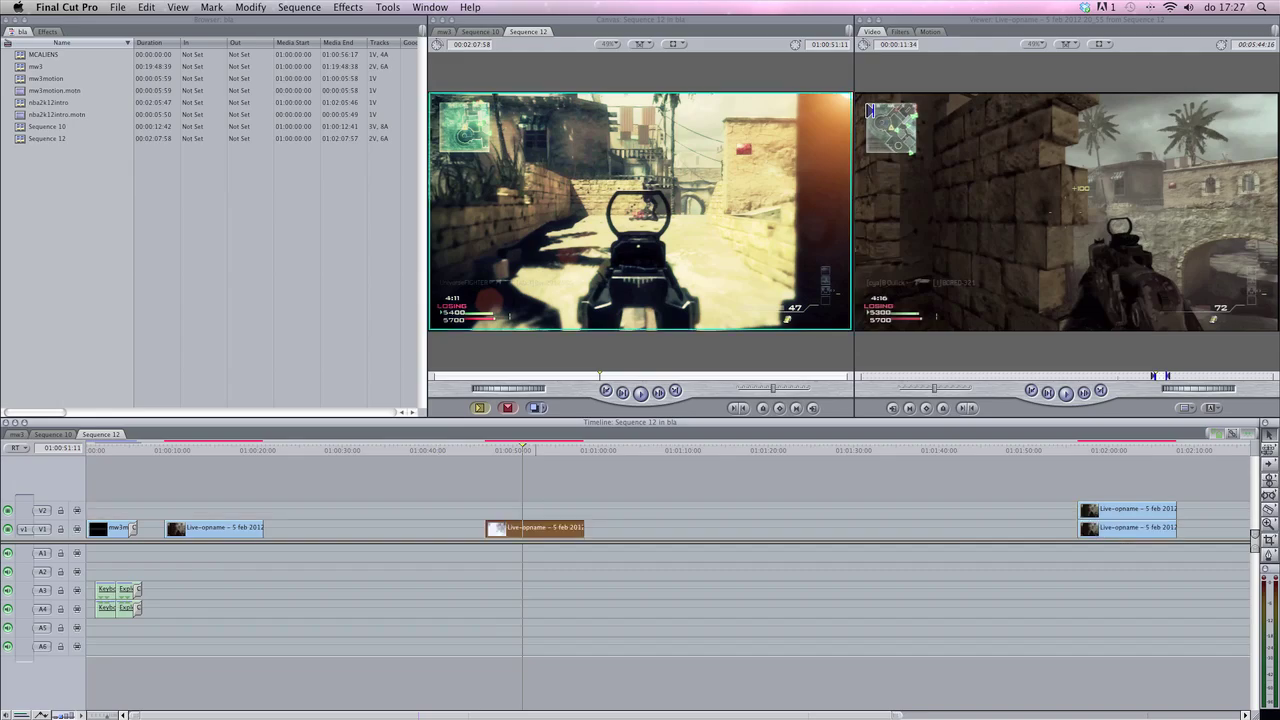
{"action": "left_click_drag", "start_coordinate": [535, 527], "coordinate": [535, 508]}
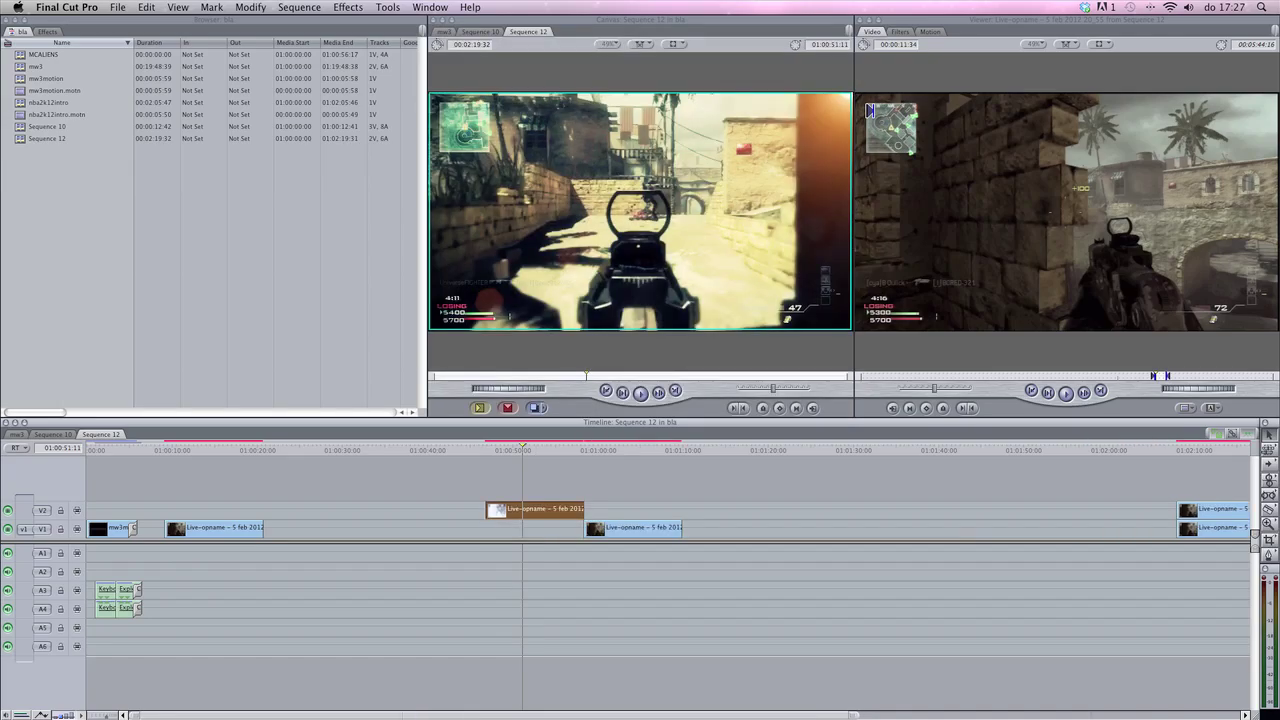
{"action": "left_click_drag", "start_coordinate": [626, 528], "coordinate": [528, 528]}
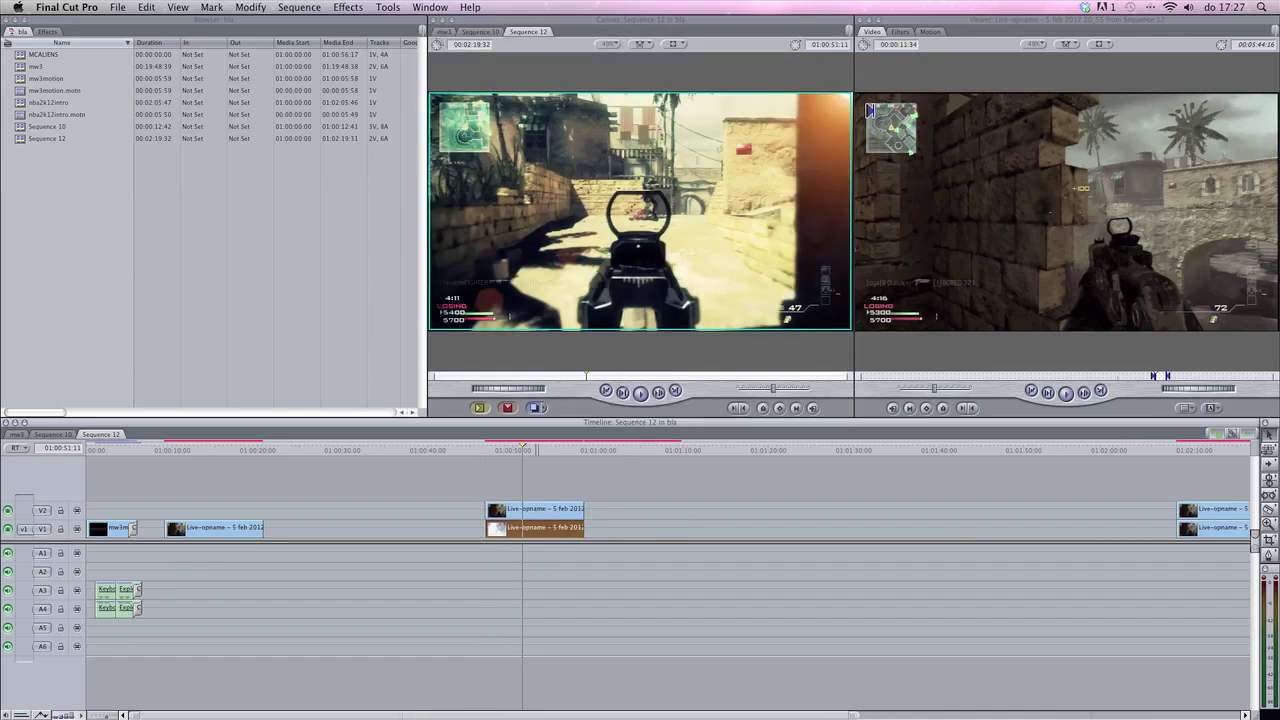
Set the composite mode of the middle clip's V2 copy to Overlay.
{"action": "left_click", "coordinate": [540, 509]}
{"action": "right_click", "coordinate": [541, 510]}
{"action": "mouse_move", "coordinate": [600, 646]}
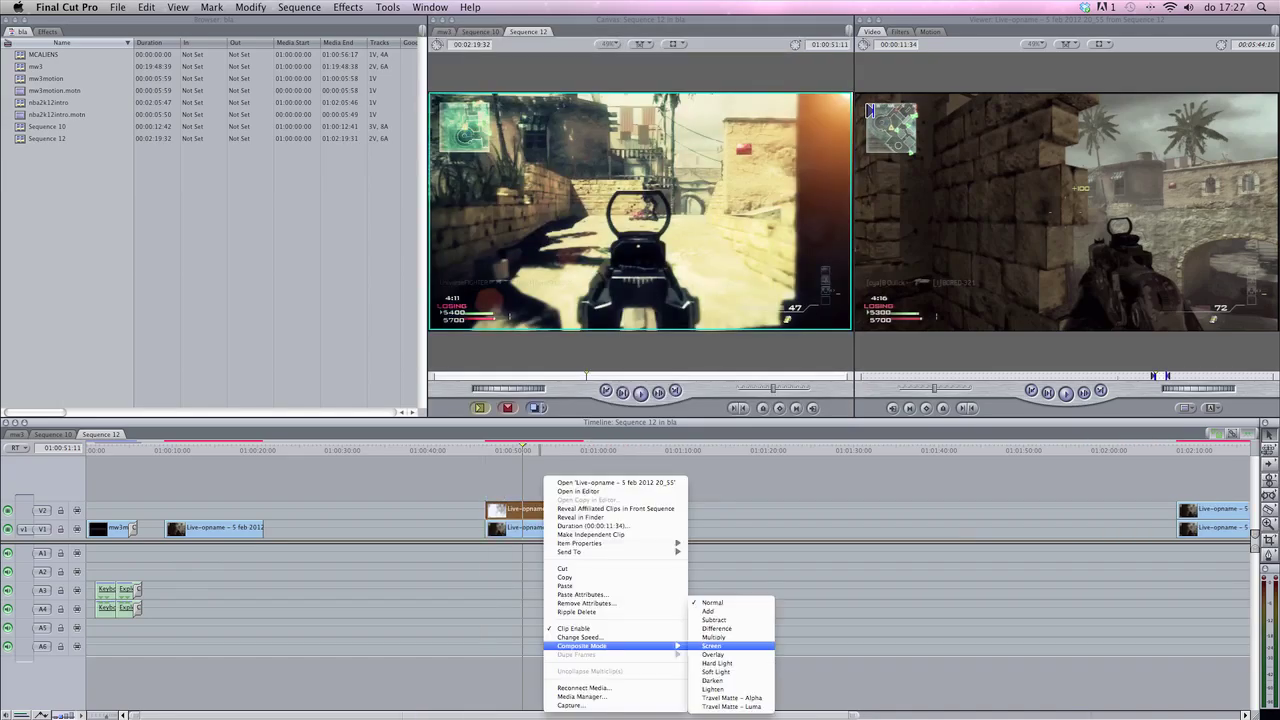
{"action": "left_click", "coordinate": [713, 654]}
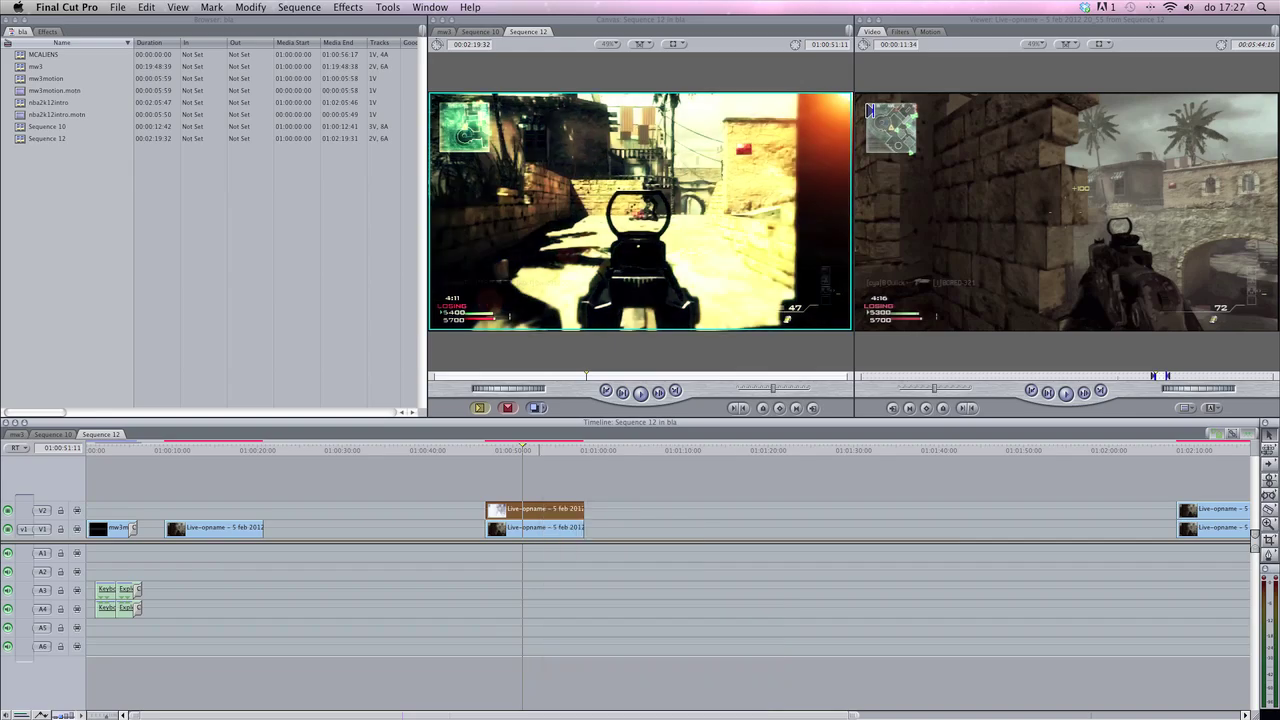
Delete the Looks, Color Corrector and Knoll Light Factory filters from the middle V1 clip and review frames from about 01:00:49 to 01:00:54.
{"action": "double_click", "coordinate": [540, 528]}
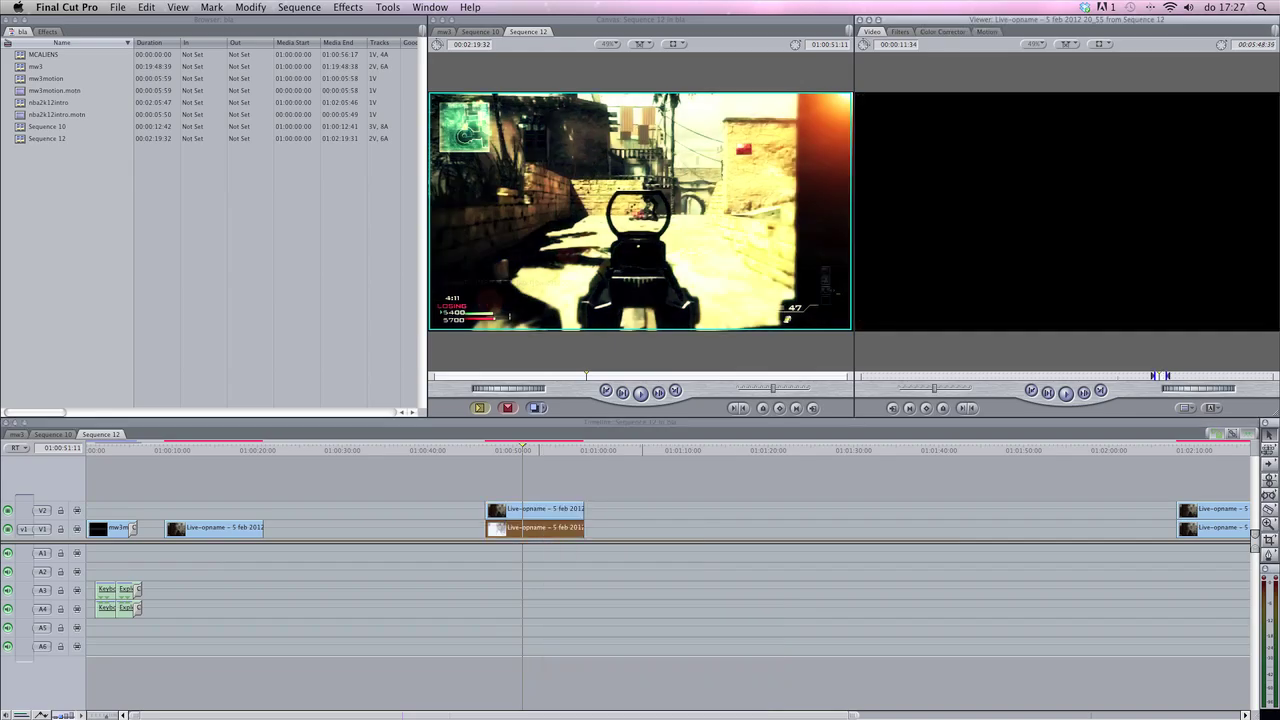
{"action": "left_click", "coordinate": [899, 31]}
{"action": "left_click", "coordinate": [890, 83]}
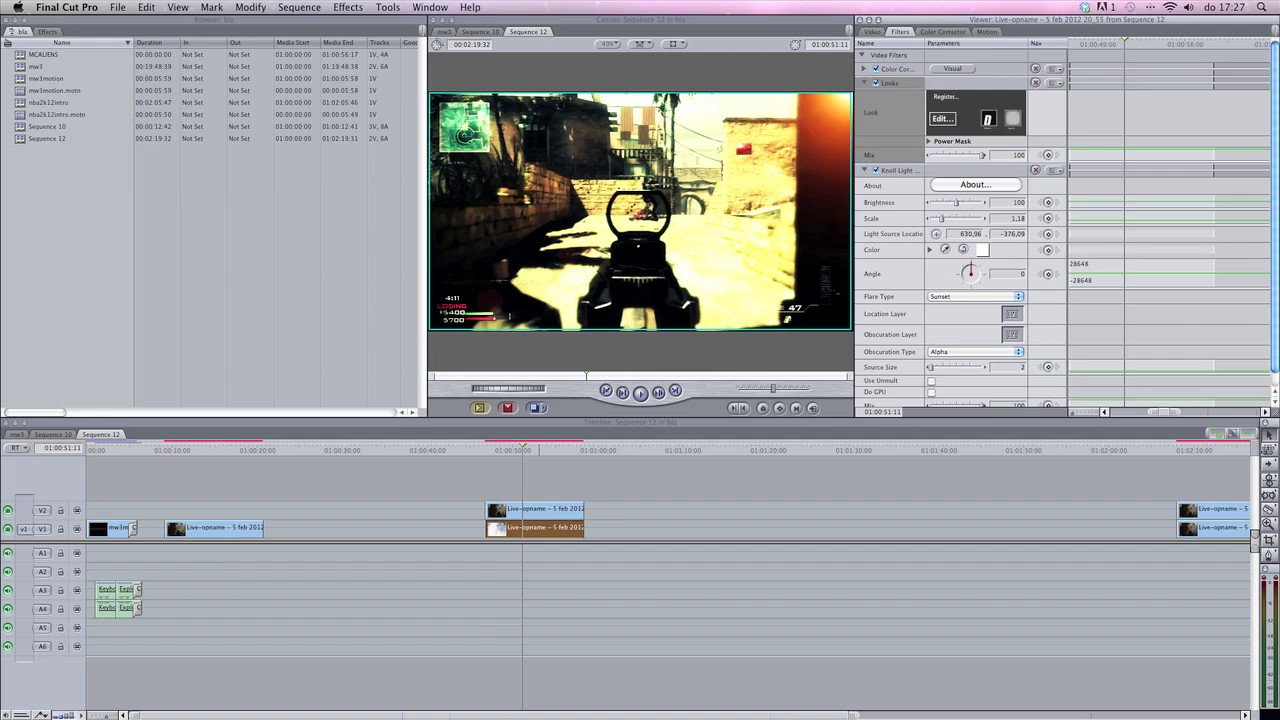
{"action": "key", "text": "Delete"}
{"action": "left_click", "coordinate": [890, 69]}
{"action": "key", "text": "Delete"}
{"action": "left_click", "coordinate": [890, 69]}
{"action": "key", "text": "Delete"}
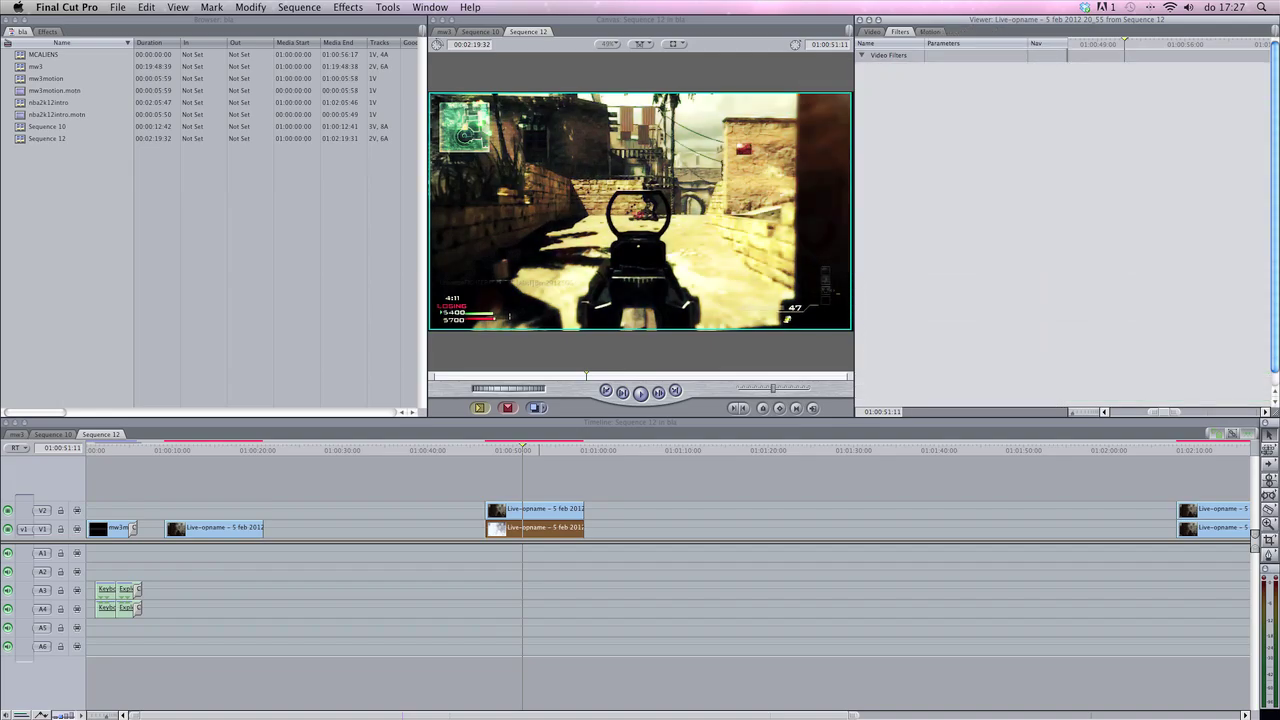
{"action": "left_click", "coordinate": [507, 450]}
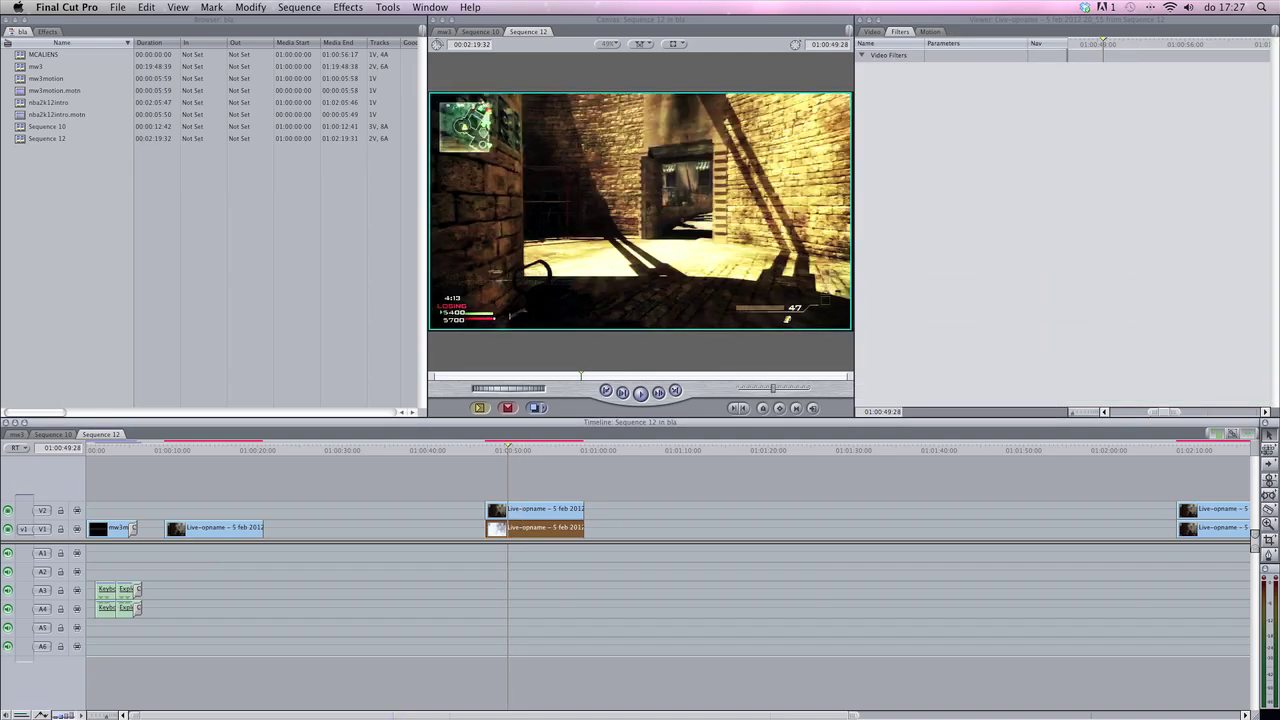
{"action": "left_click_drag", "start_coordinate": [508, 450], "coordinate": [532, 450]}
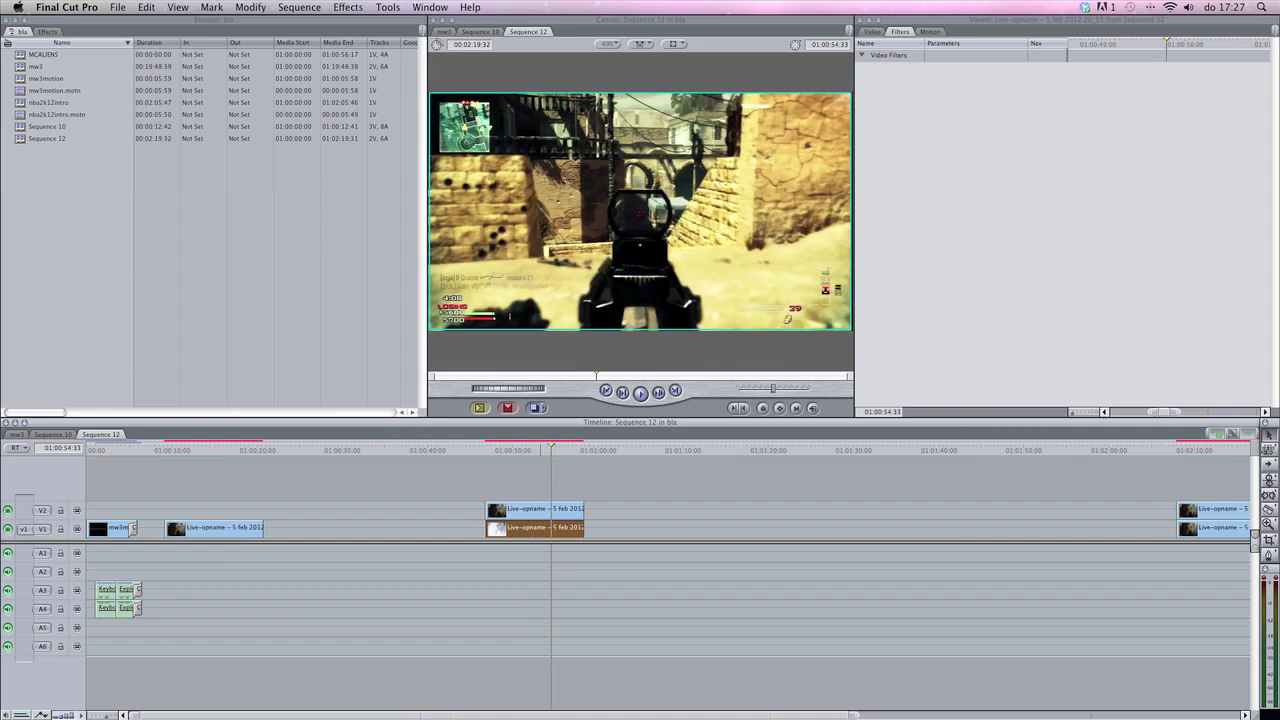
Raise the whites further in the V2 clip's Color Corrector and compare dark and bright frames between 01:00:47 and 01:00:52.
{"action": "double_click", "coordinate": [534, 509]}
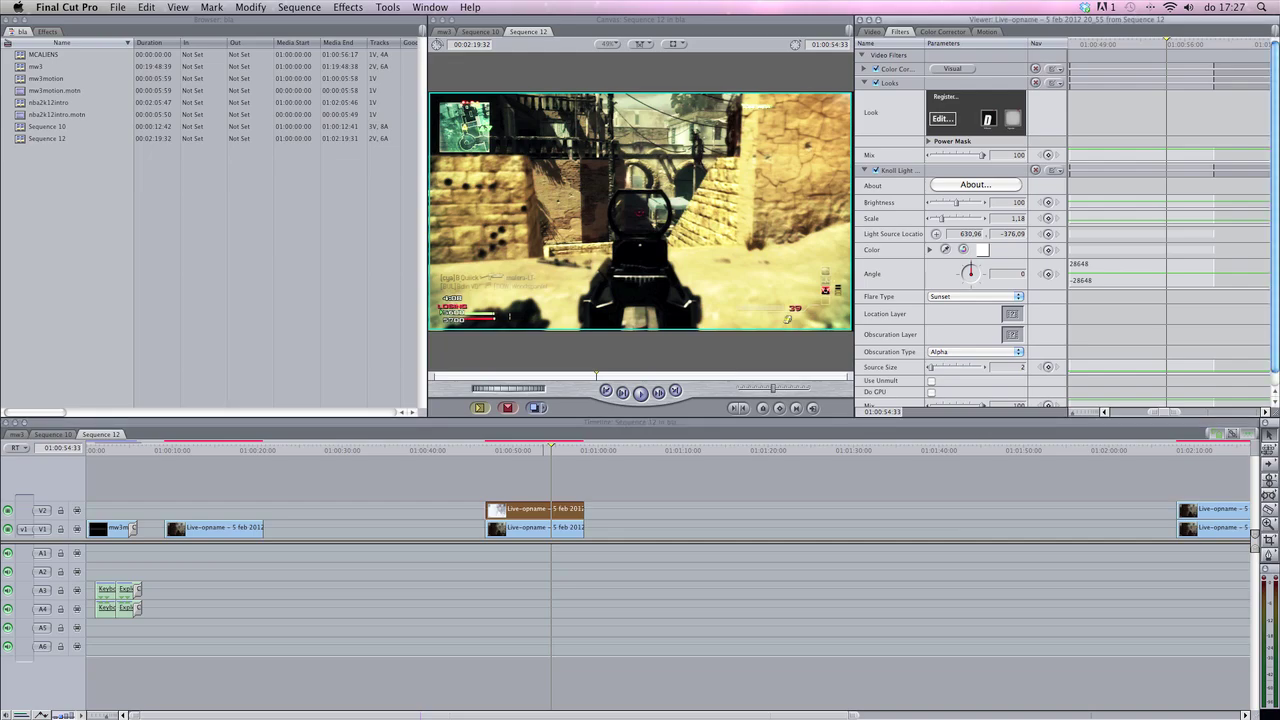
{"action": "key", "text": "super+shift+bracketright"}
{"action": "left_click_drag", "start_coordinate": [1073, 336], "coordinate": [1101, 336]}
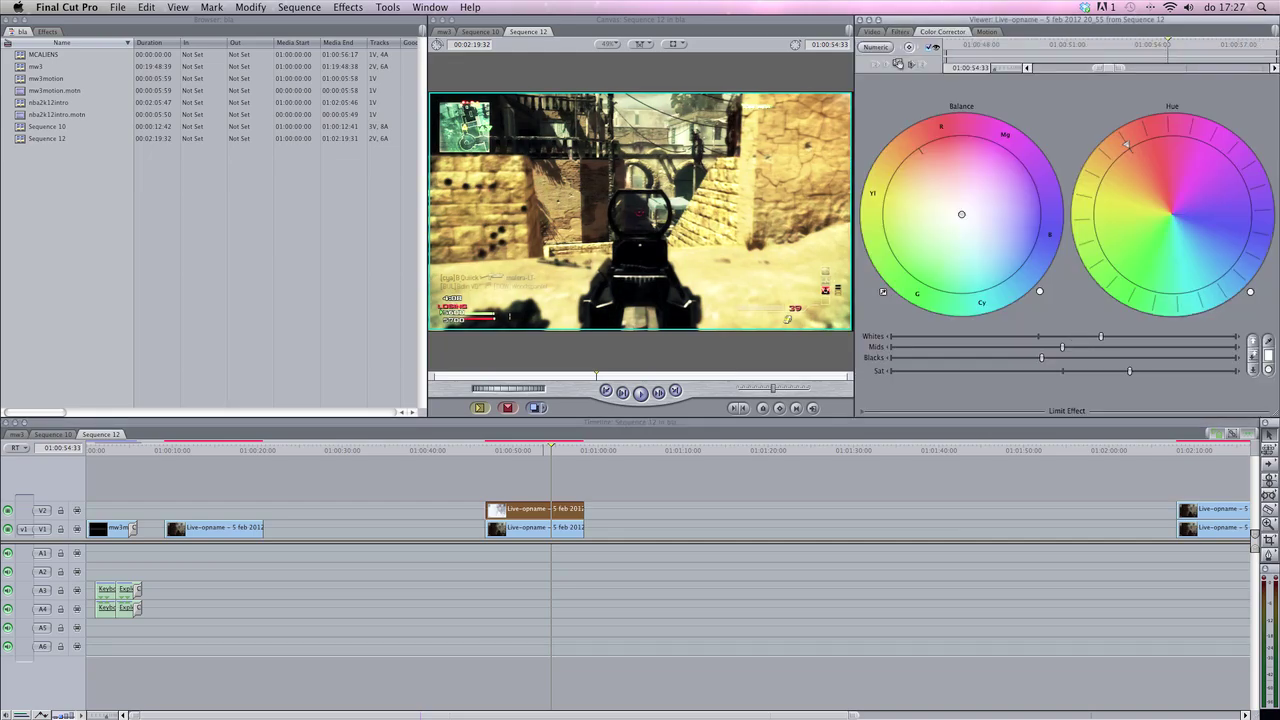
{"action": "left_click", "coordinate": [508, 450]}
{"action": "left_click", "coordinate": [493, 450]}
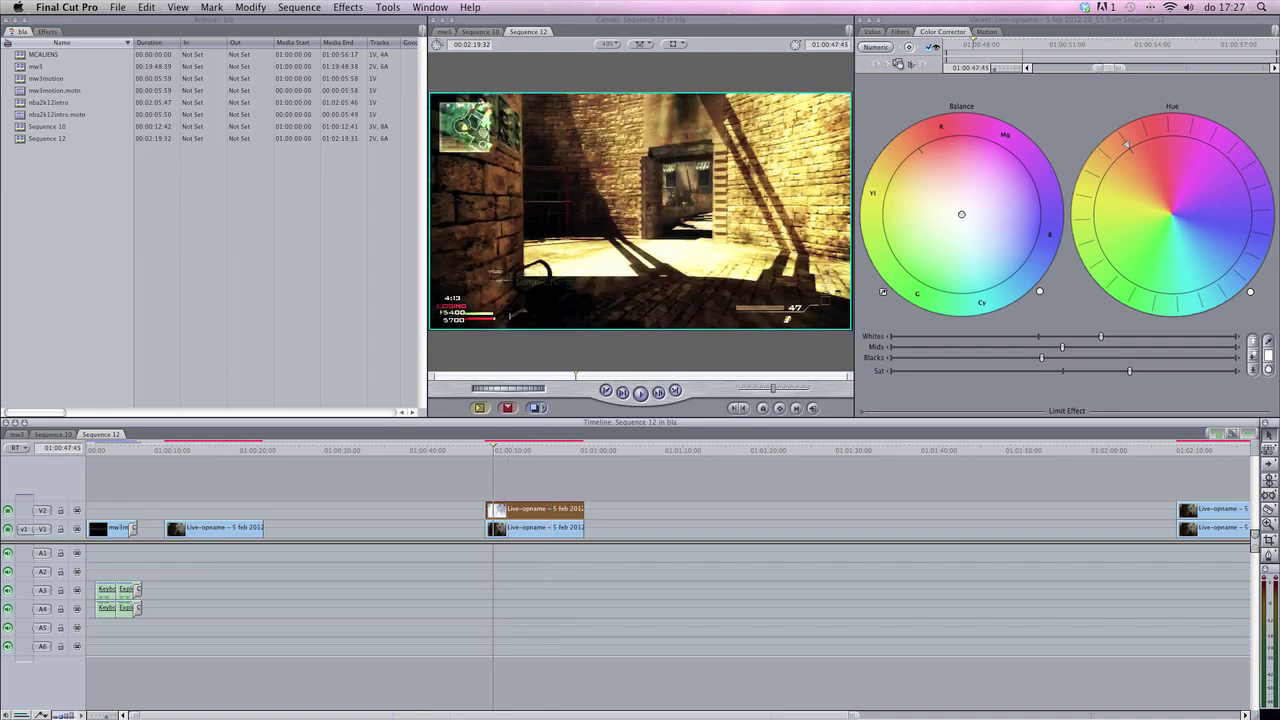
{"action": "left_click", "coordinate": [531, 450]}
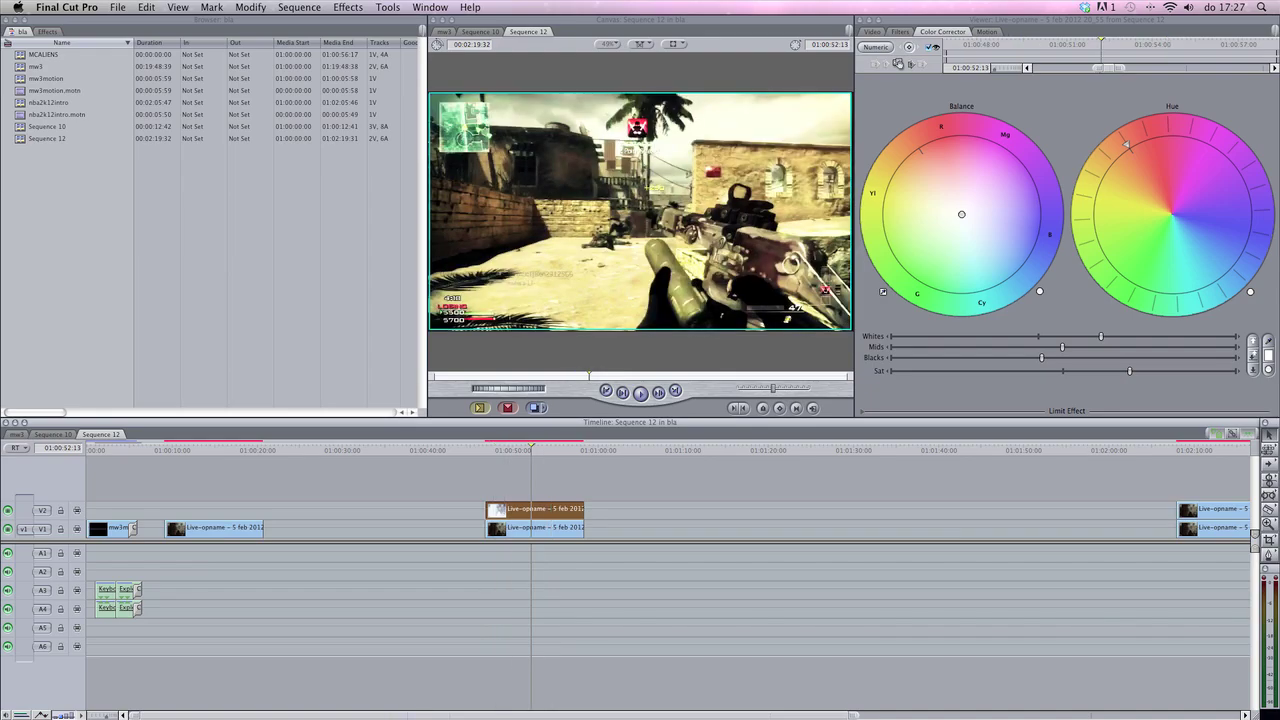
{"action": "left_click", "coordinate": [537, 450]}
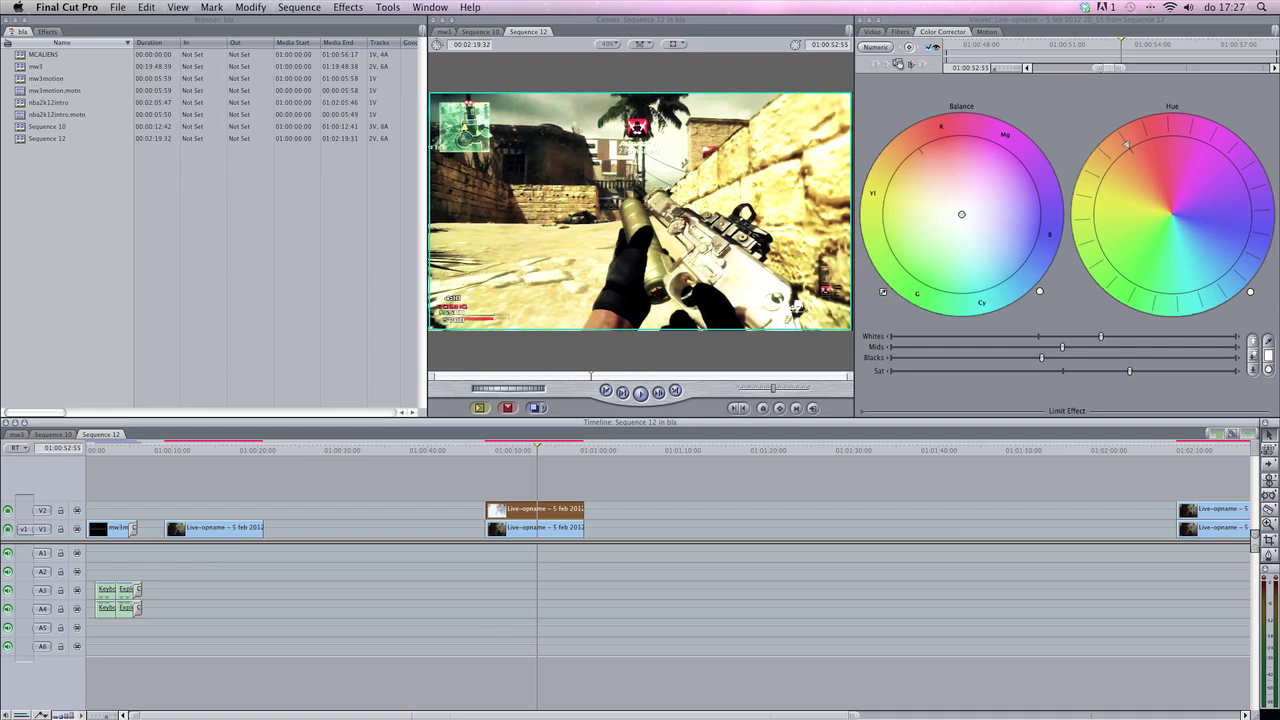